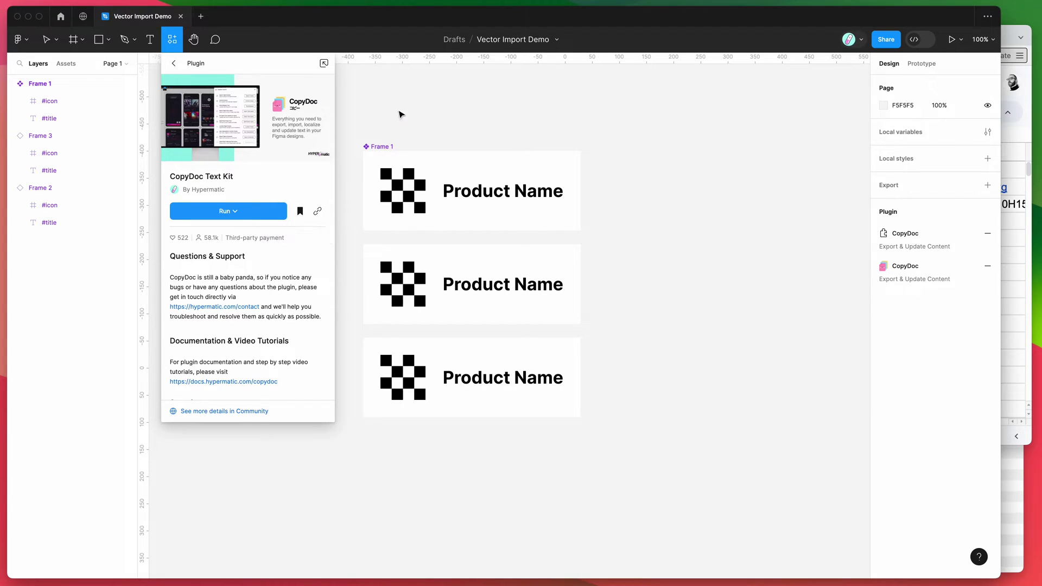
- Close the CopyDoc Text Kit details page to return to the three Product Name cards
key("Escape")
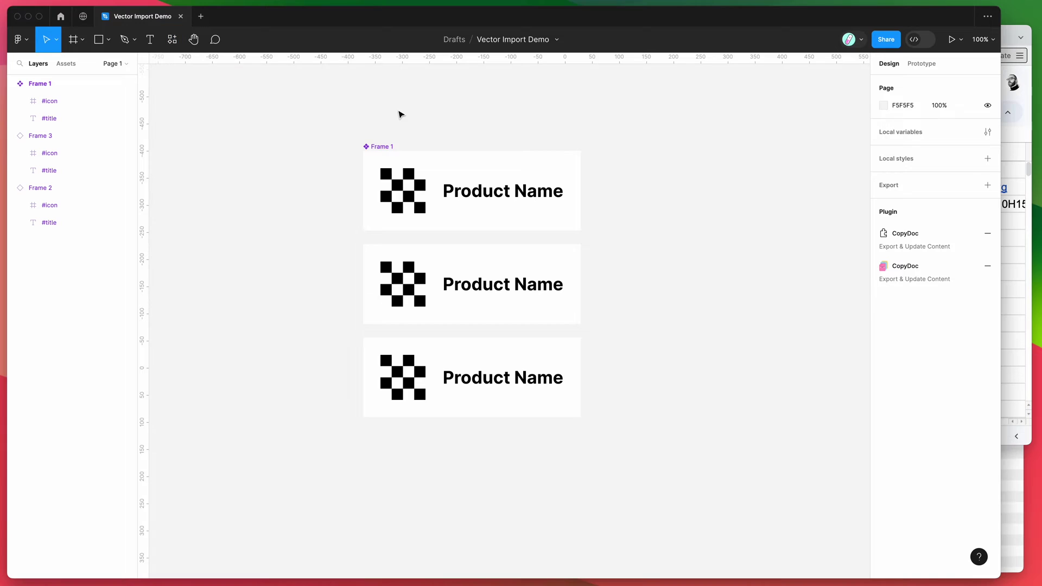
- Run CopyDoc Text Kit from the canvas's saved plugins and move its window right
right_click(305, 95)
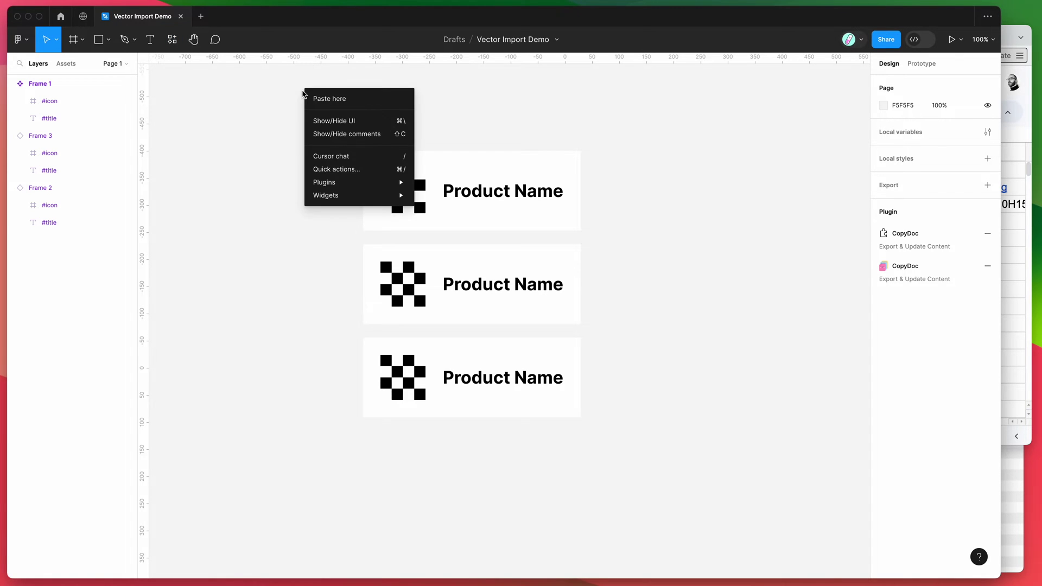
mouse_move(391, 182)
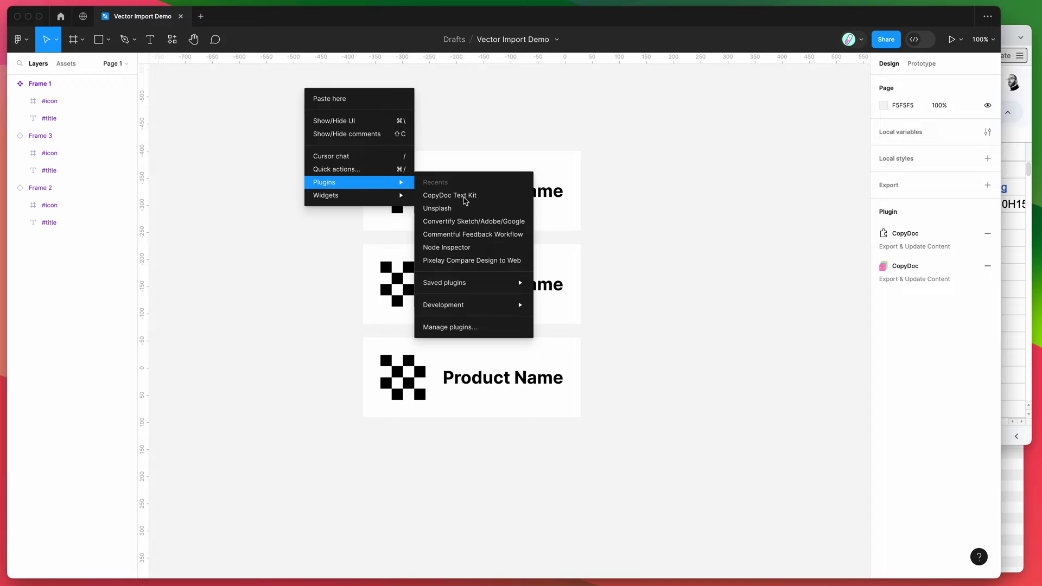
mouse_move(481, 283)
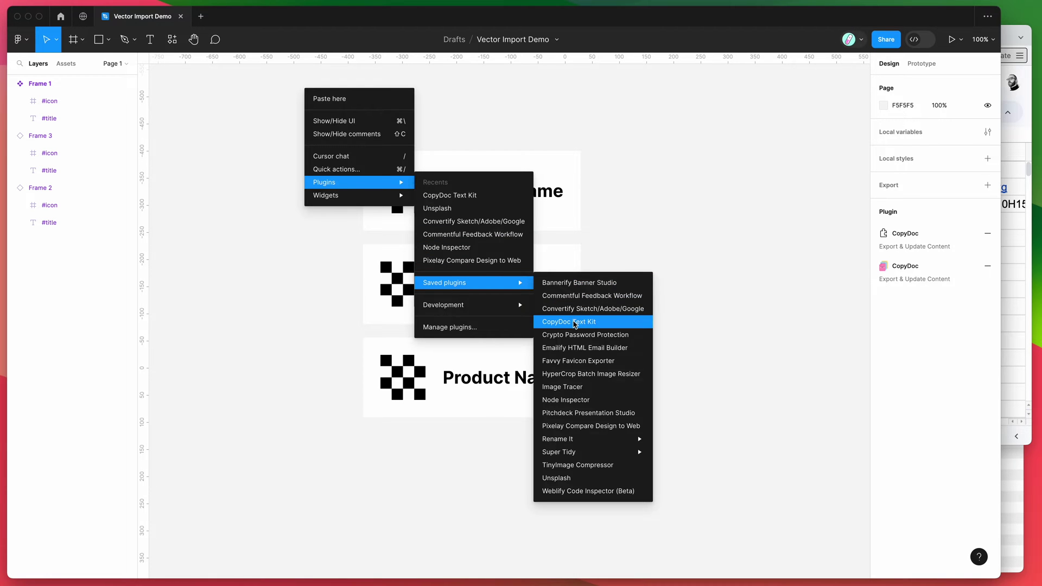
left_click(575, 325)
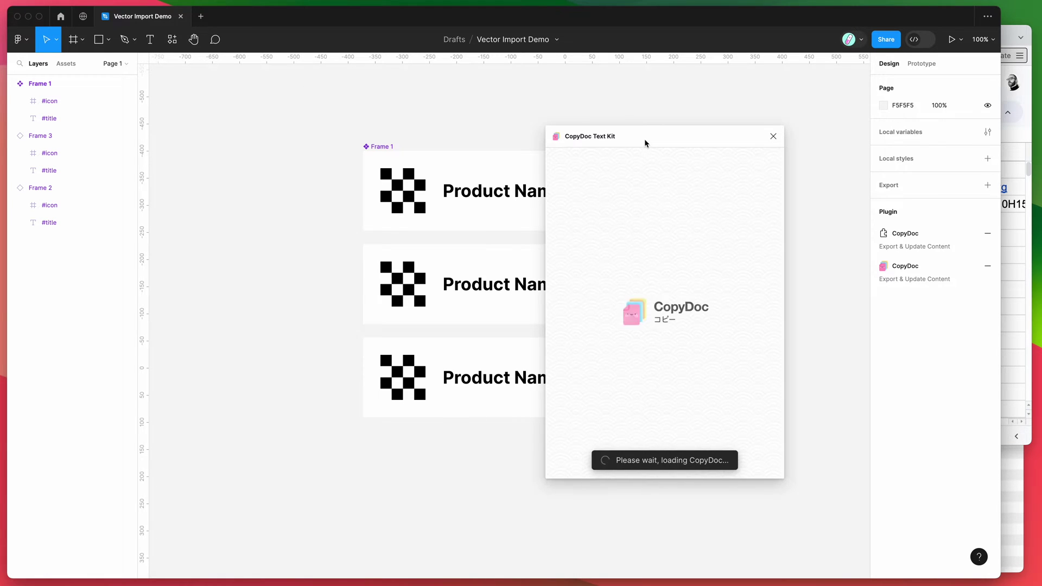
left_click_drag(644, 138, 685, 114)
scroll(465, 151, "right", 1)
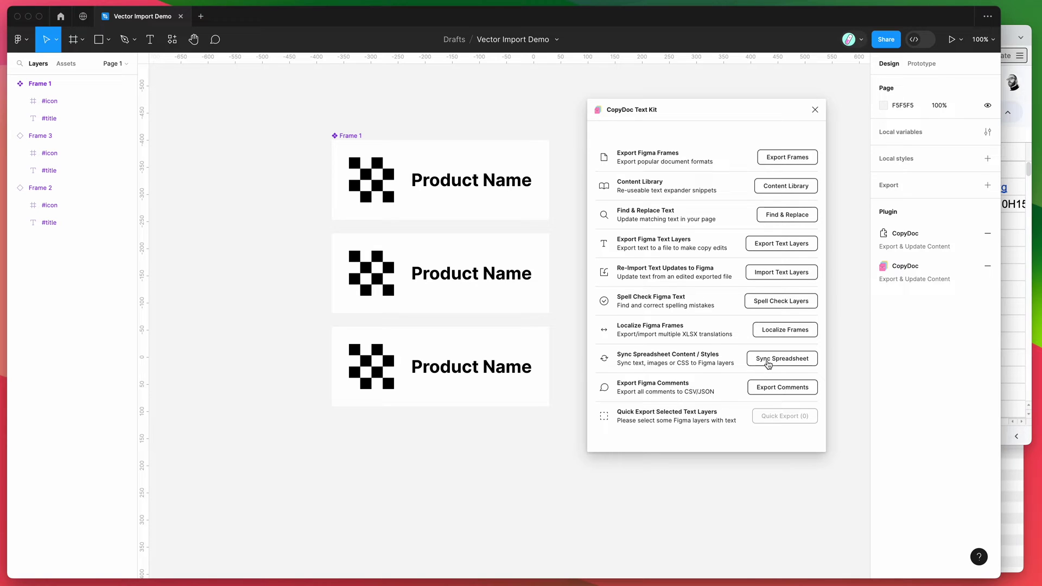
- Inspect the cards' frames, Product Name titles and #icon layer
left_click(454, 185)
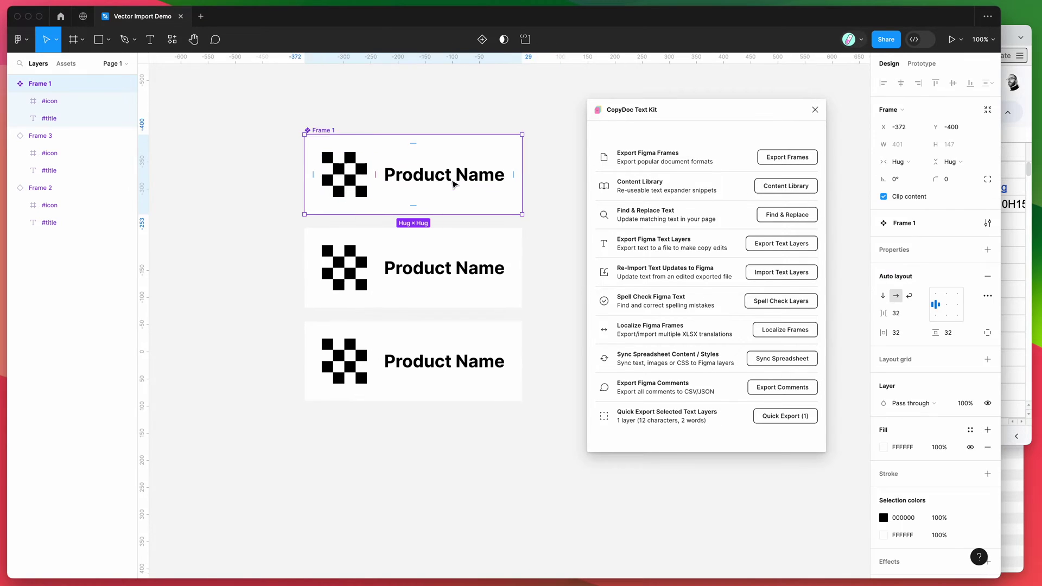
scroll(455, 184, "up", 3)
left_click(455, 184)
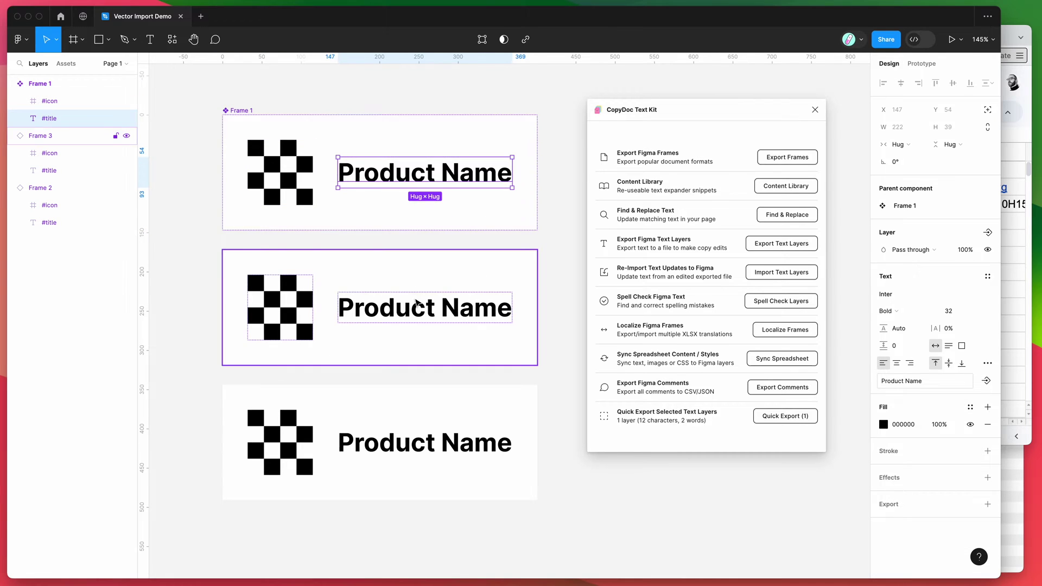
left_click(417, 303)
left_click(408, 426)
left_click(301, 443)
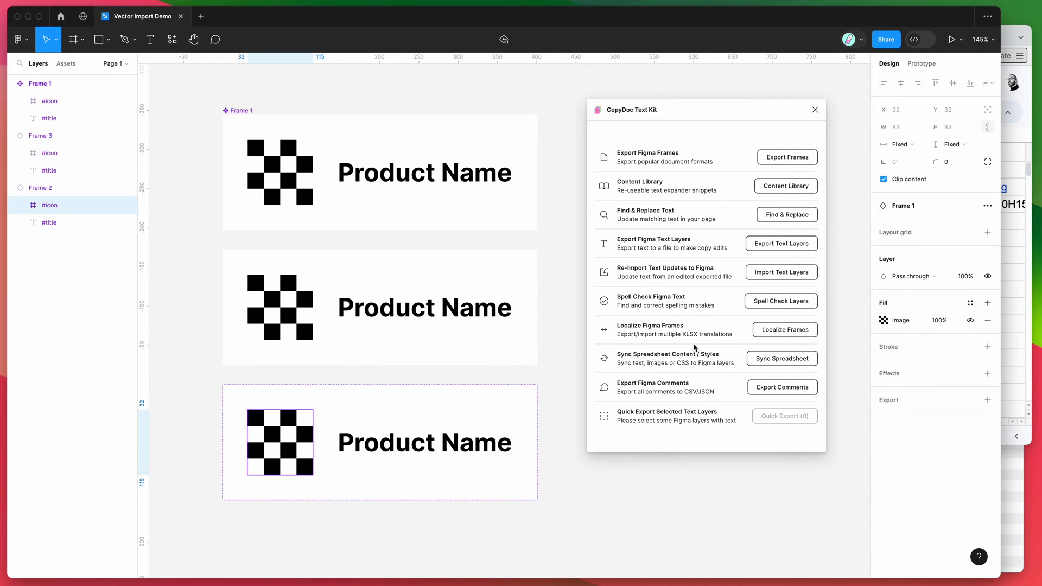
- Check the Google Sheet's Pitchdeck title in A2 and the #icon header in B1
left_click(1024, 330)
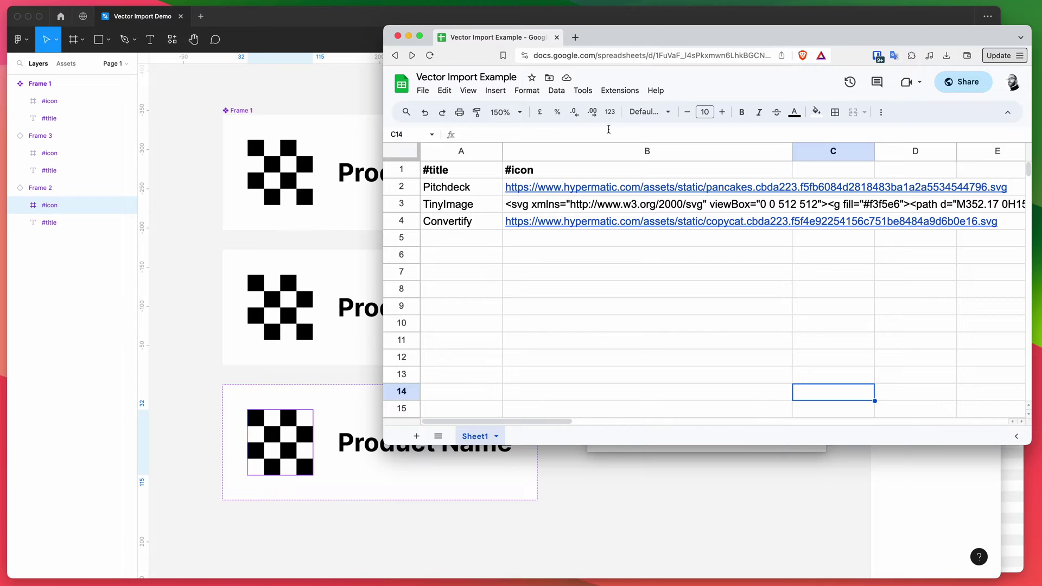
left_click_drag(614, 37, 614, 31)
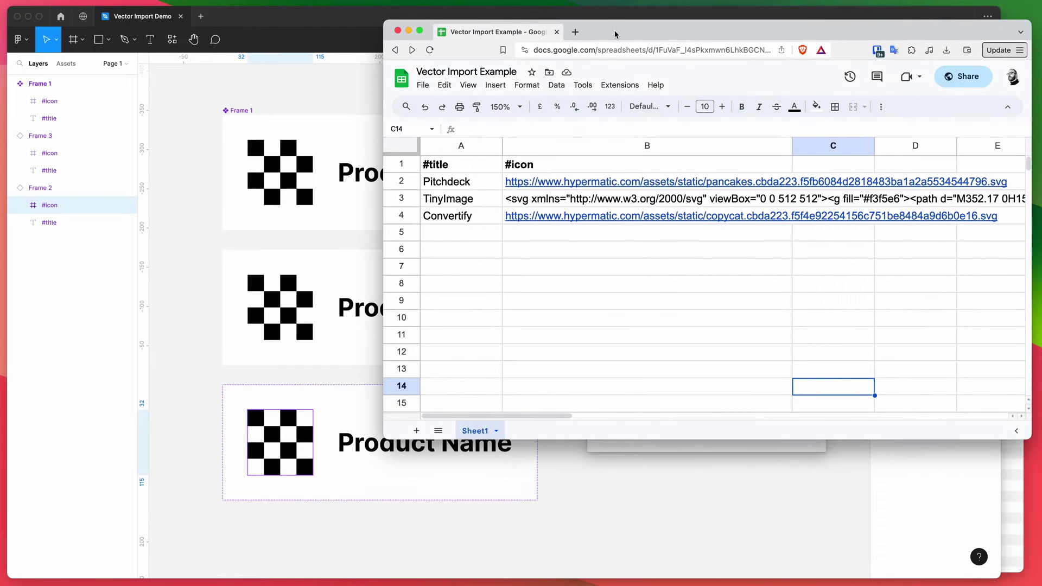
left_click(479, 182)
left_click(525, 171)
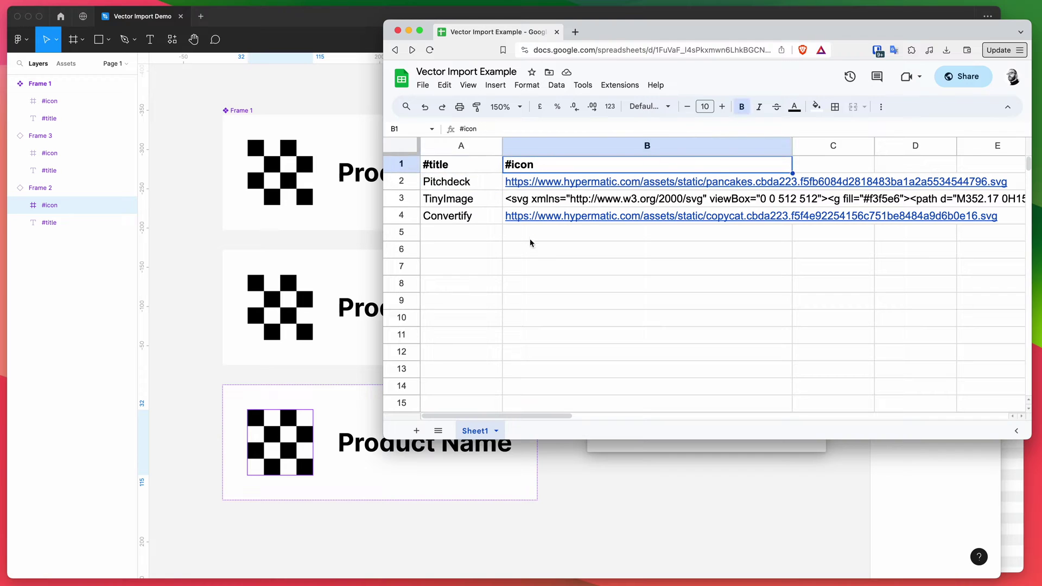
- Back in Figma, step through the three card frames, then clear the selection
left_click(271, 181)
key("Tab")
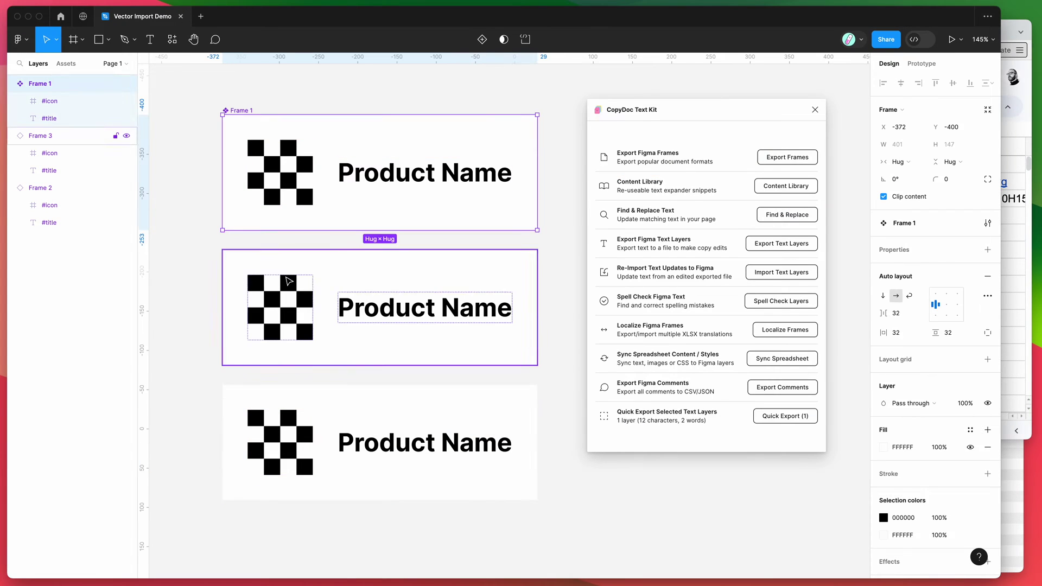
key("Tab")
left_click(565, 243)
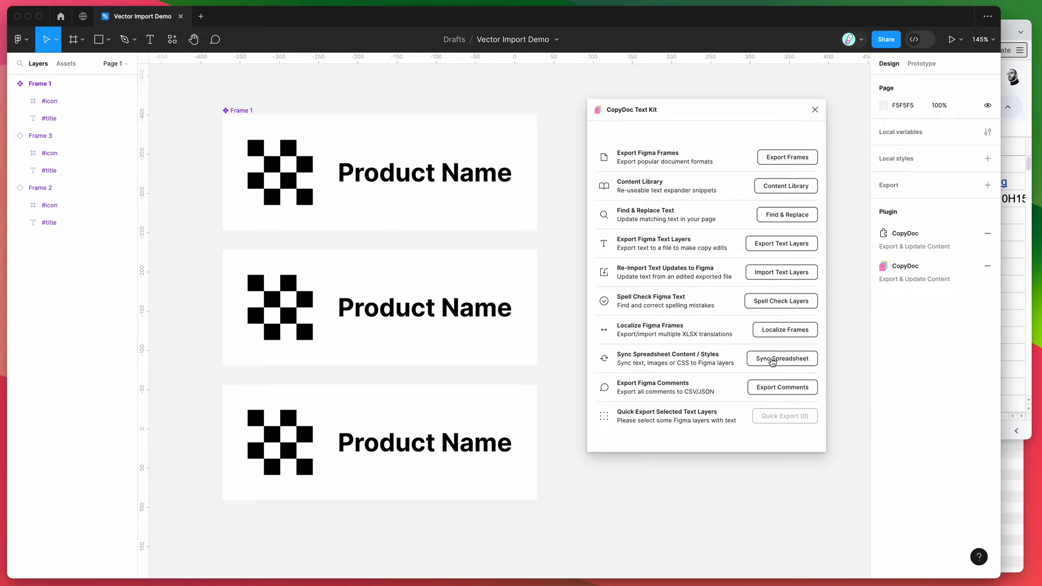
- Open CopyDoc's Sync Spreadsheet panel offering xlsx, csv, zip or Google Sheet sources
left_click(778, 362)
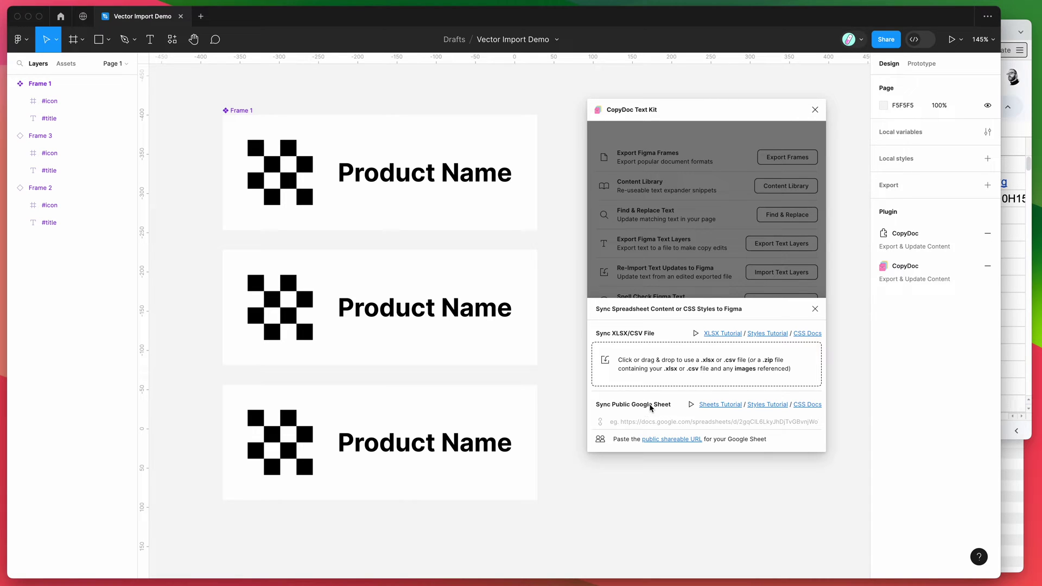
left_click(1012, 375)
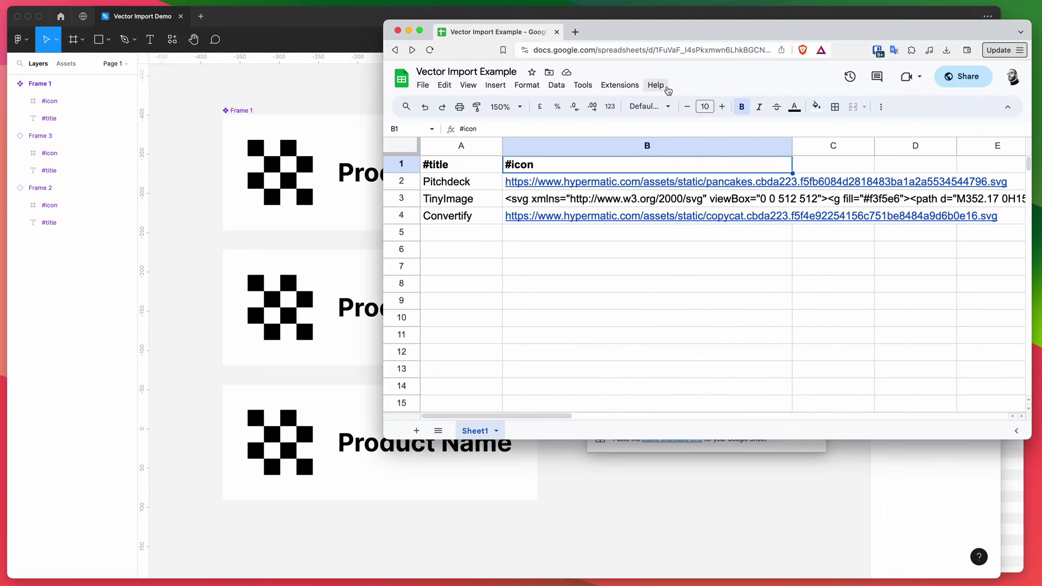
left_click_drag(697, 27, 698, 25)
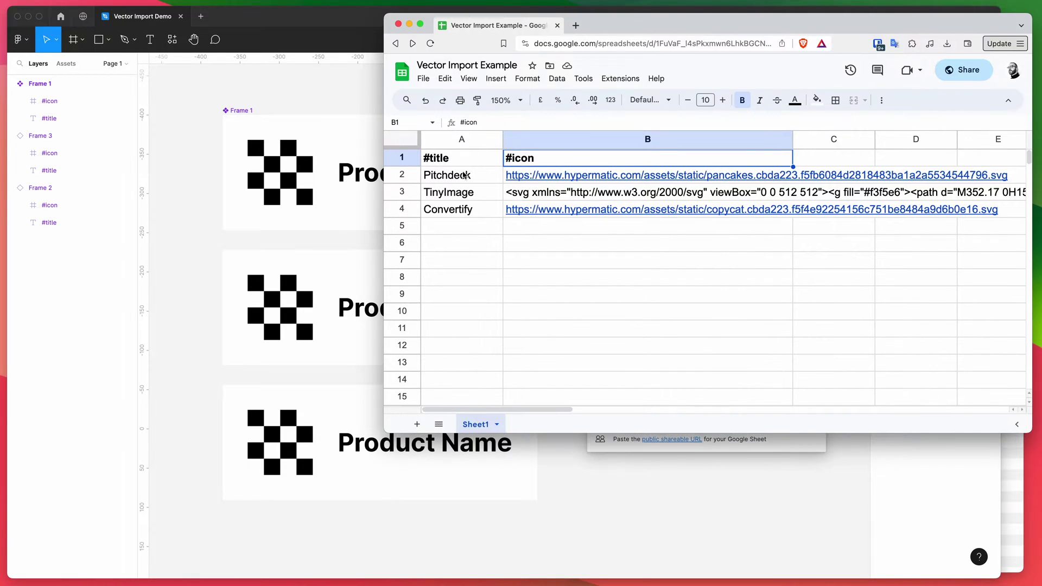
left_click(410, 158)
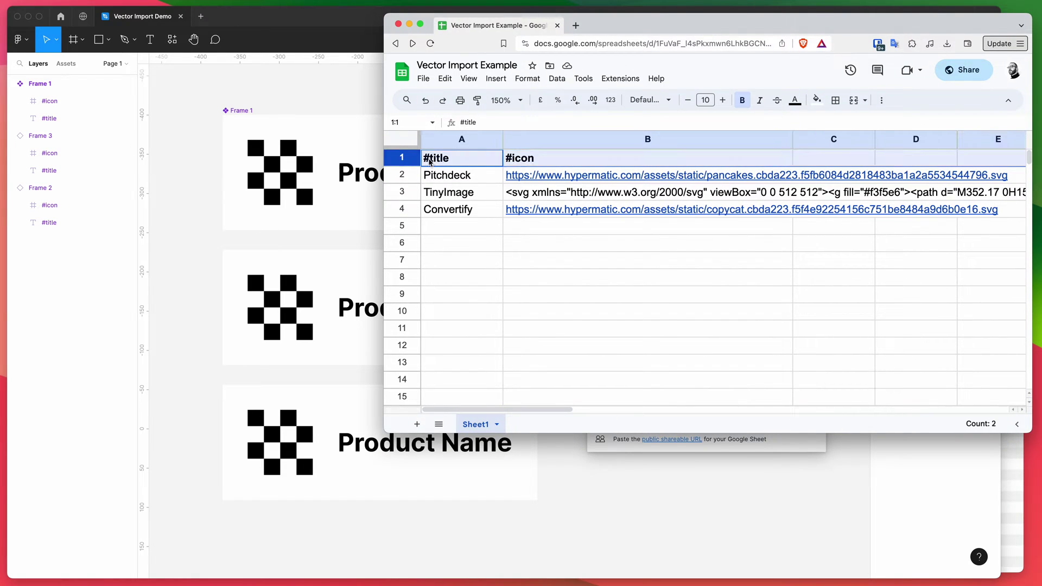
left_click_drag(444, 161, 466, 161)
left_click(403, 157)
left_click(431, 159)
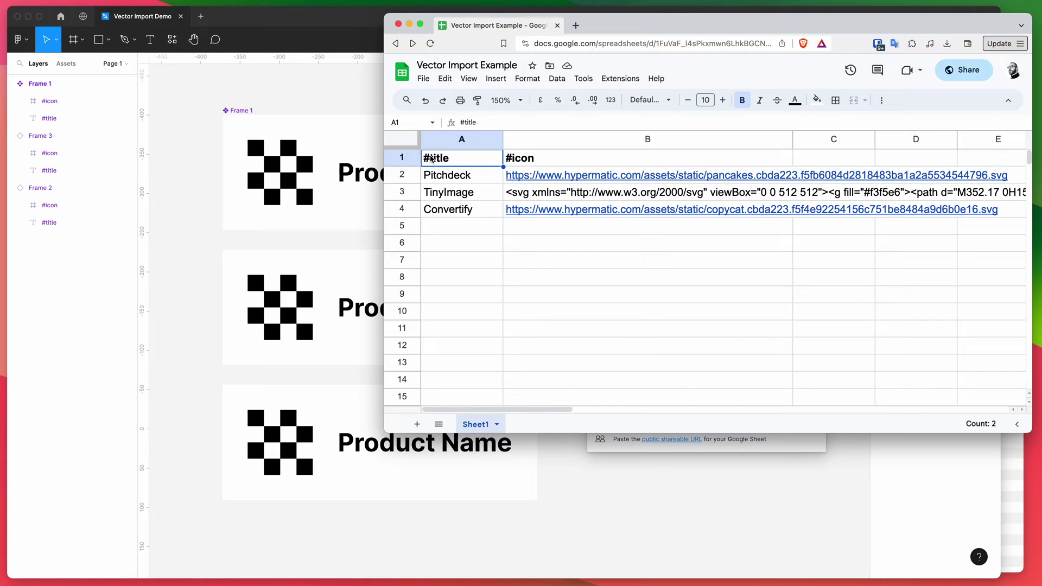
left_click(526, 161)
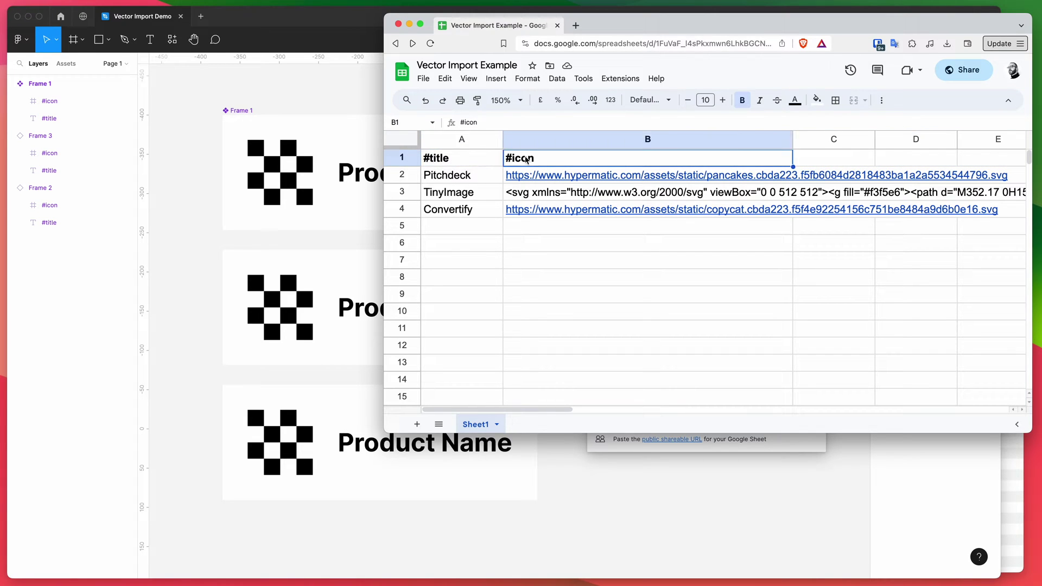
double_click(463, 158)
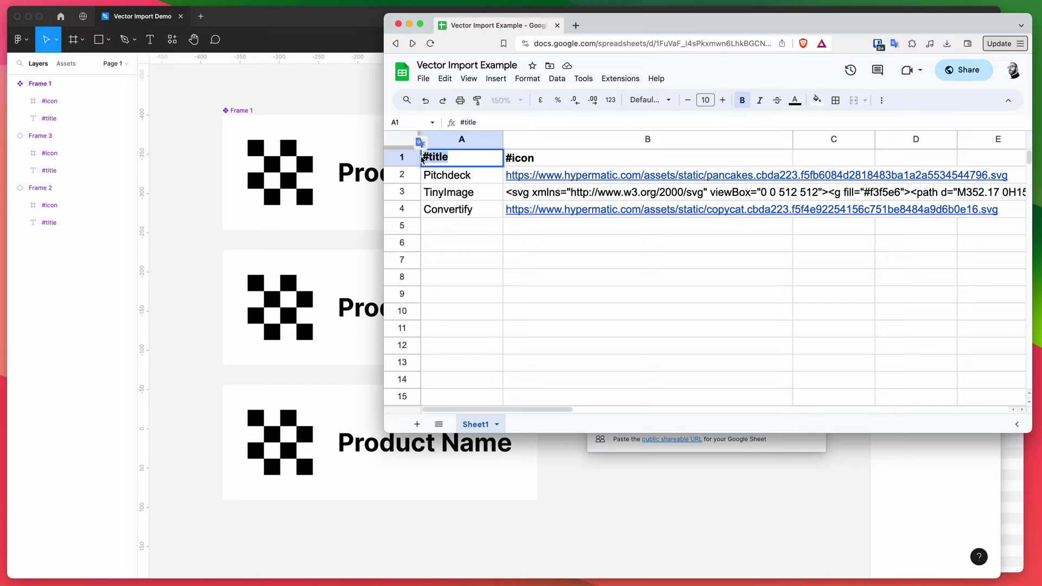
mouse_move(426, 157)
left_mouse_down()
mouse_move(472, 158)
mouse_move(440, 161)
left_mouse_up()
mouse_move(437, 158)
left_mouse_down()
mouse_move(422, 158)
mouse_move(432, 157)
left_mouse_up()
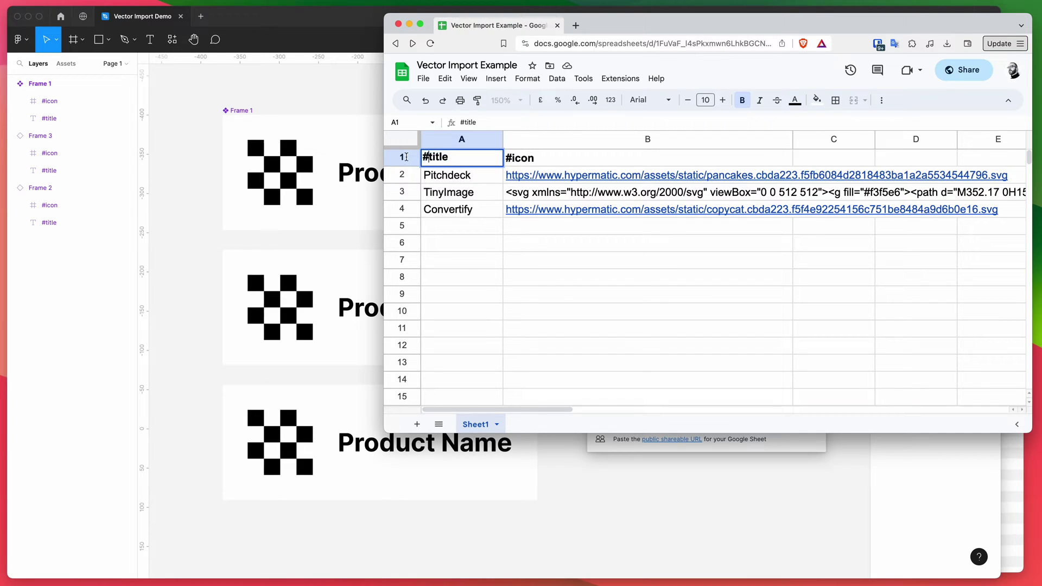
left_click(236, 158)
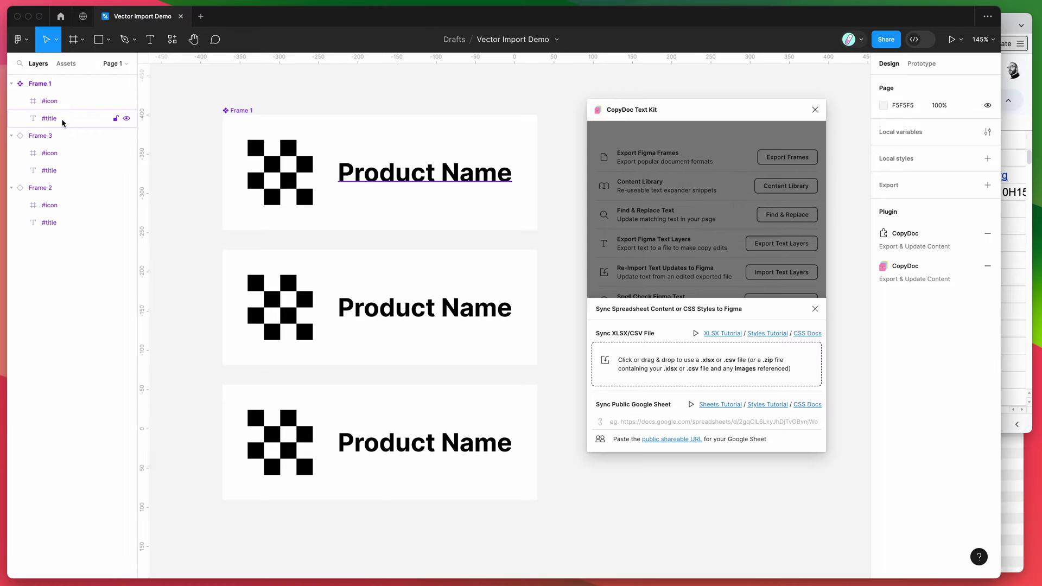
double_click(395, 177)
left_click(412, 308)
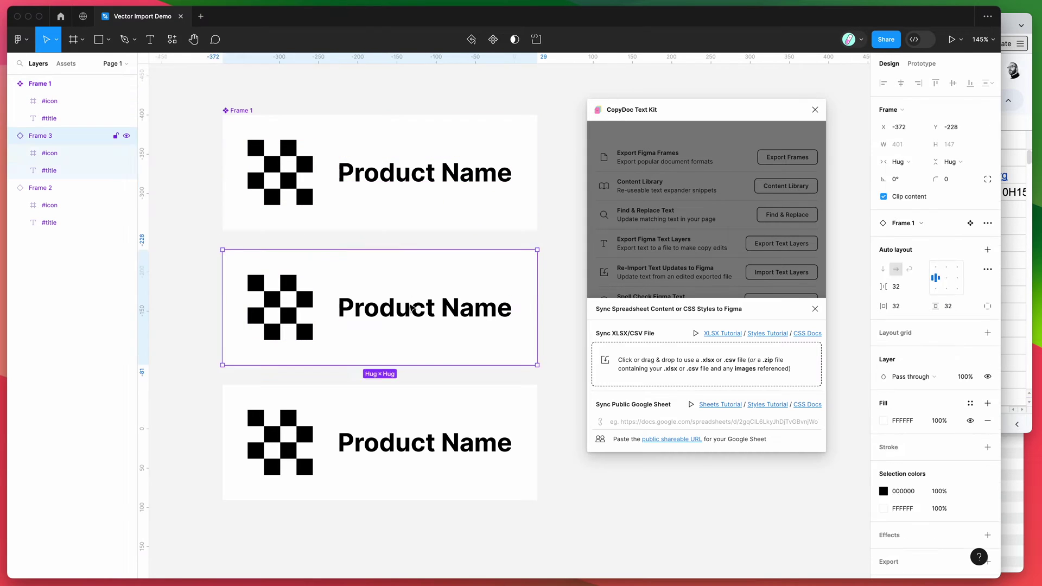
left_click(411, 308)
double_click(55, 170)
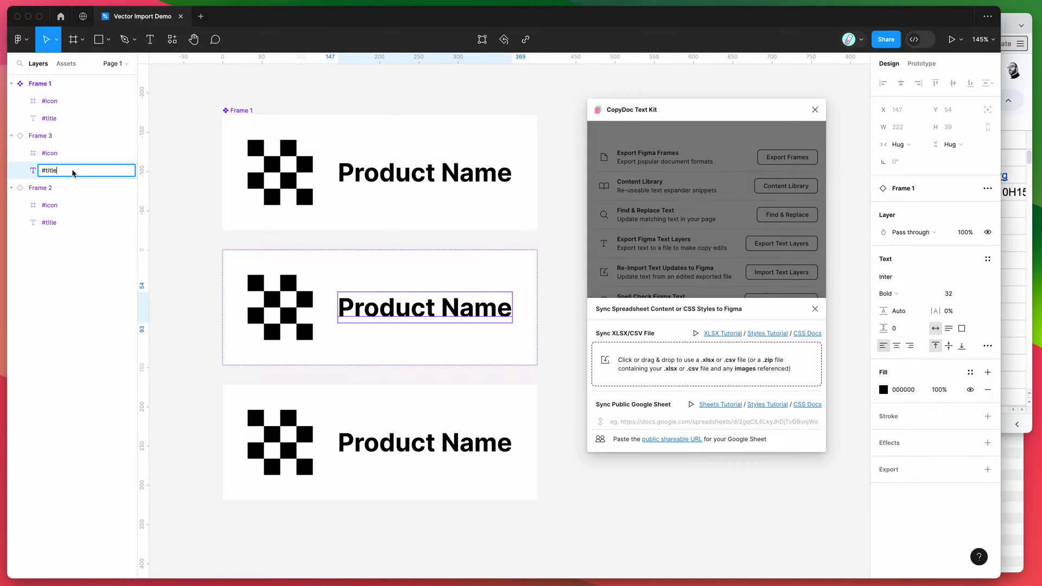
double_click(49, 118)
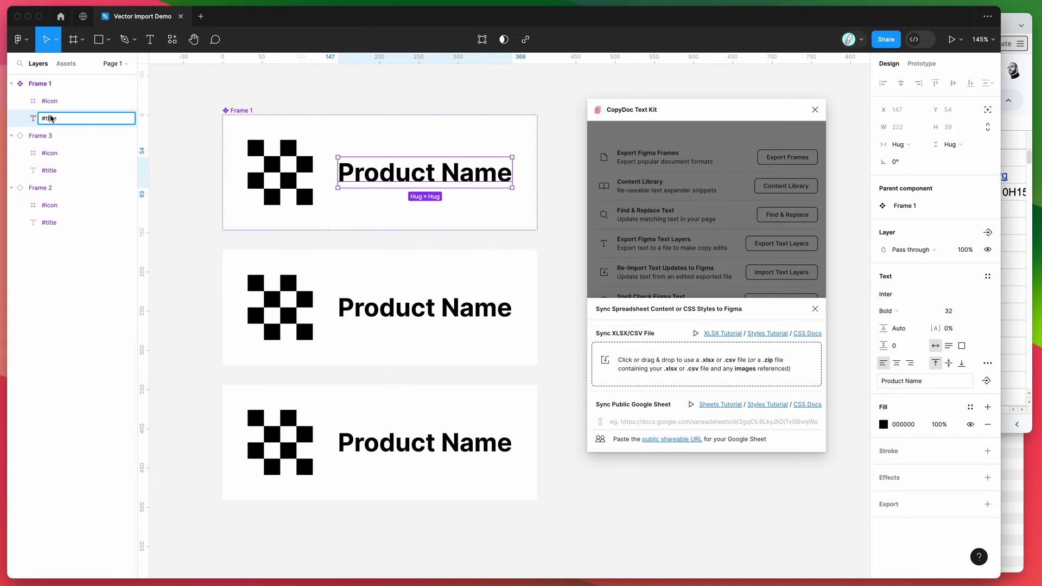
left_click(49, 101)
double_click(50, 101)
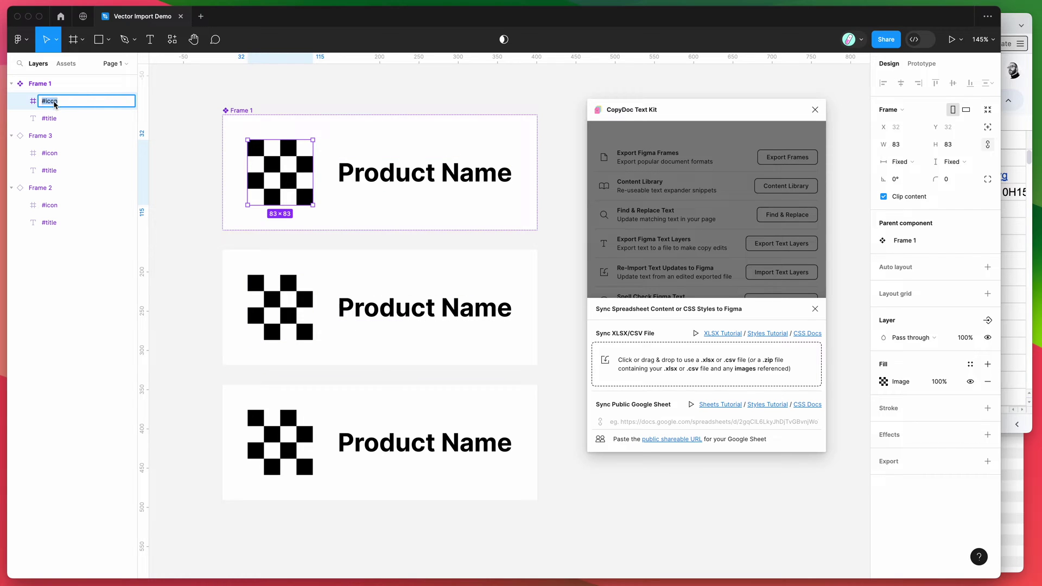
left_click(44, 102)
left_click(1013, 31)
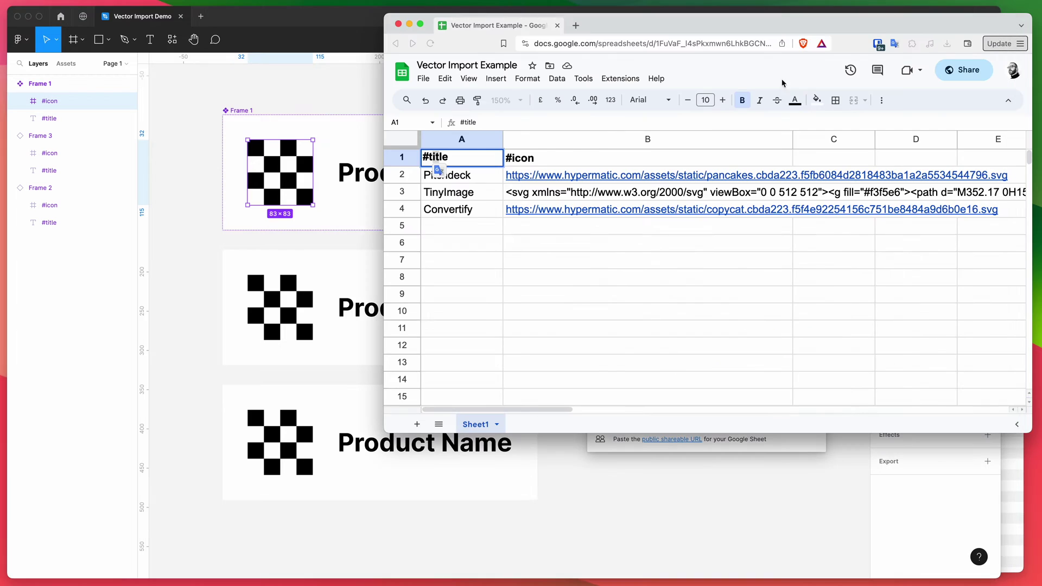
- Share the sheet with anyone with the link, copy it, and focus CopyDoc's Google Sheet URL field
left_click(534, 162)
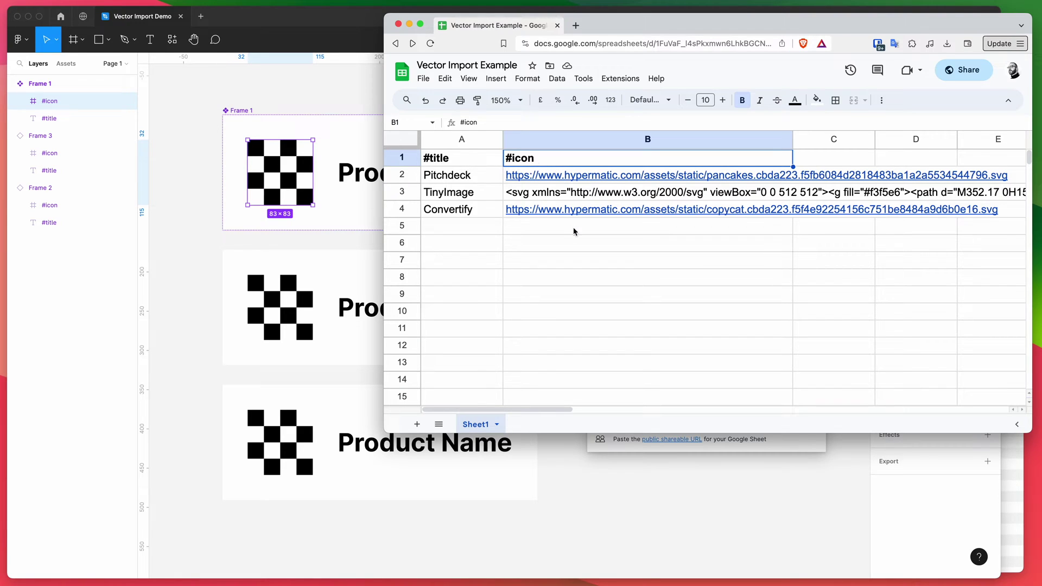
left_click(965, 72)
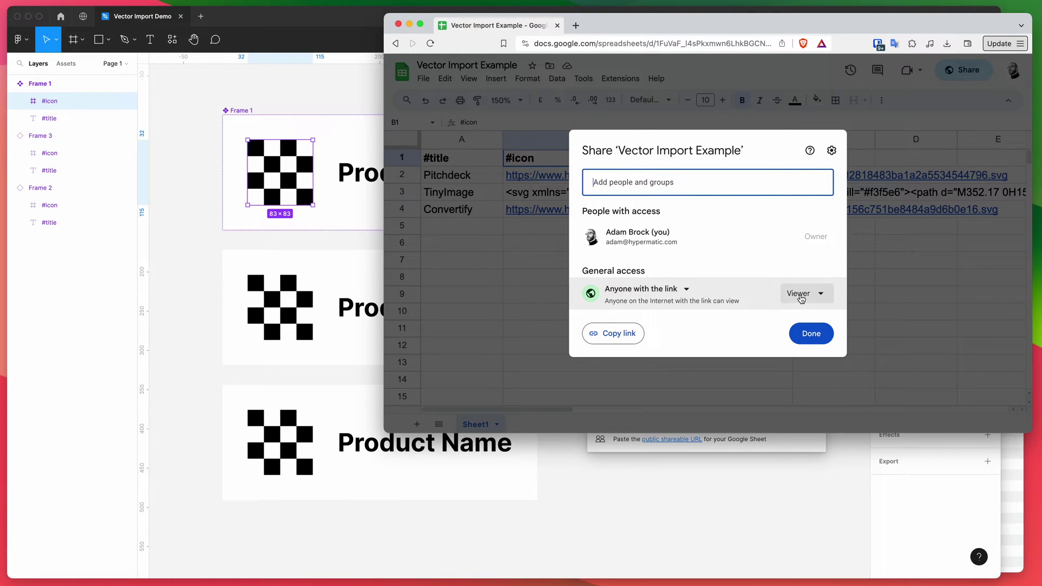
left_click(611, 336)
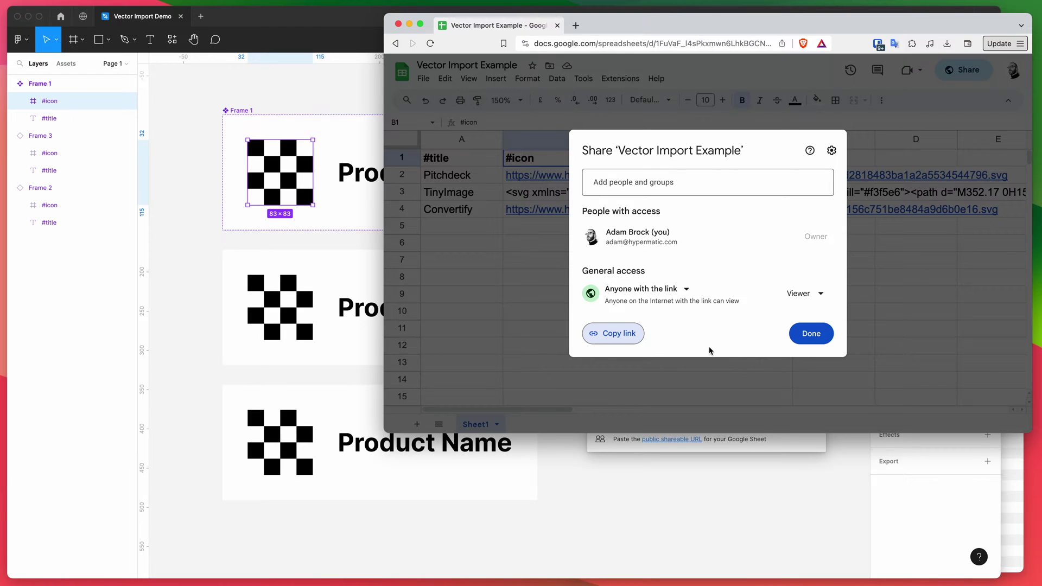
left_click(613, 448)
left_click(628, 423)
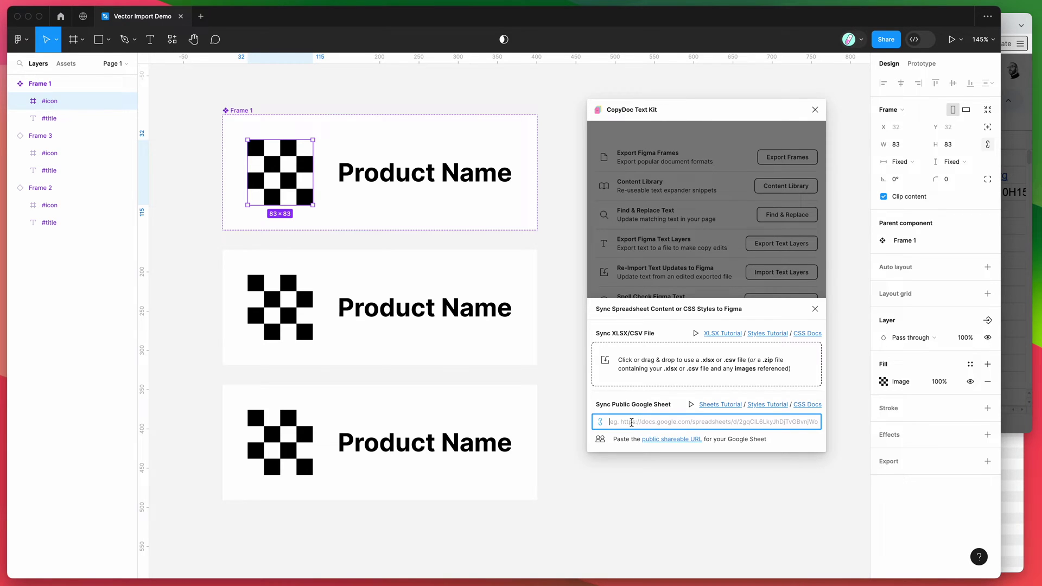
- Paste the sheet link into CopyDoc so its #title and #icon columns load
key("super+v")
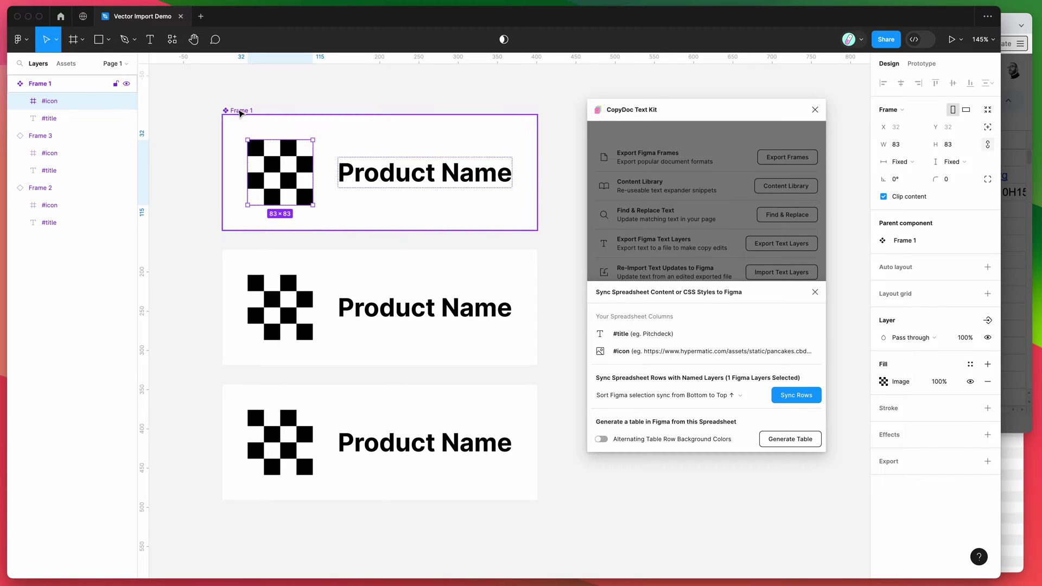
left_click(240, 112)
- Add the middle and bottom cards to the selection, close the sheet's sharing settings, return to Figma
left_click(257, 266, "shift")
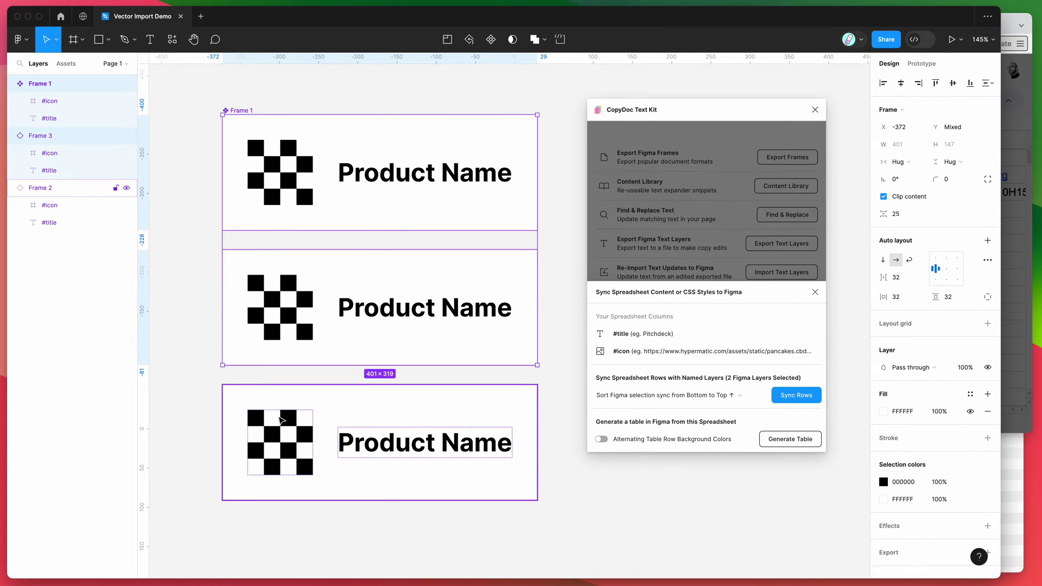
left_click(282, 420, "shift")
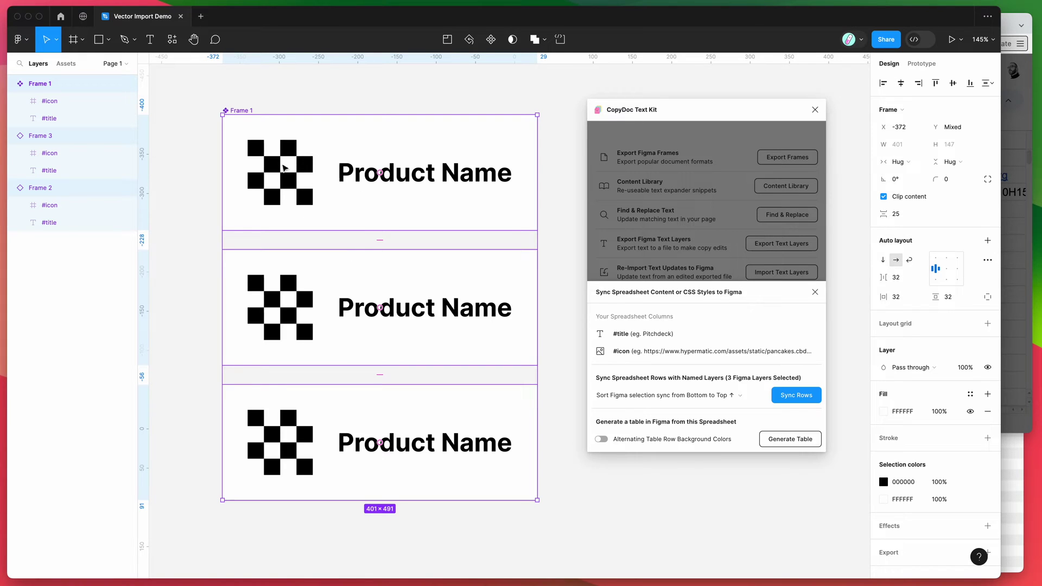
left_click(1003, 28)
left_click(546, 233)
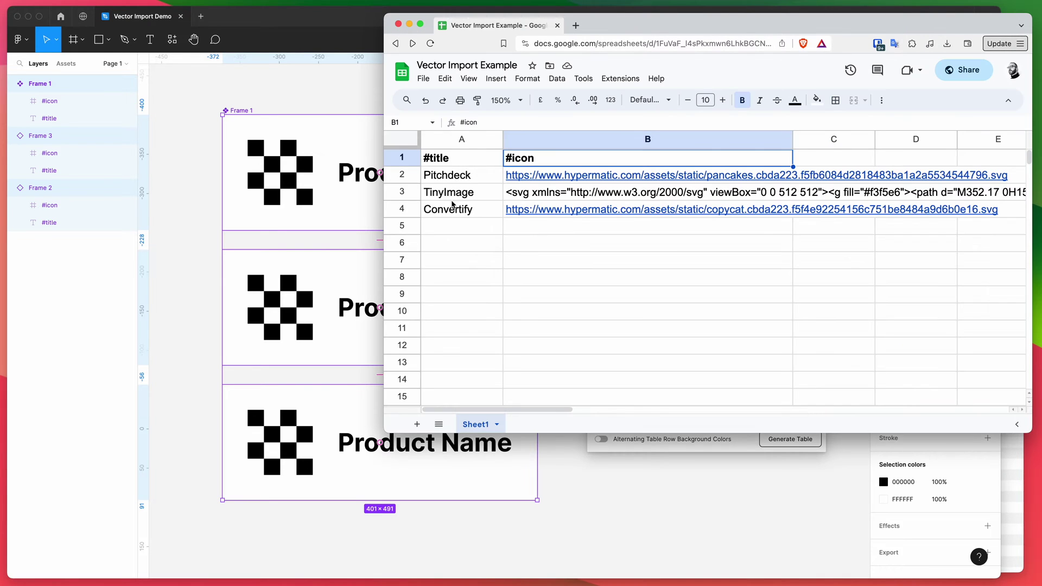
left_click(331, 26)
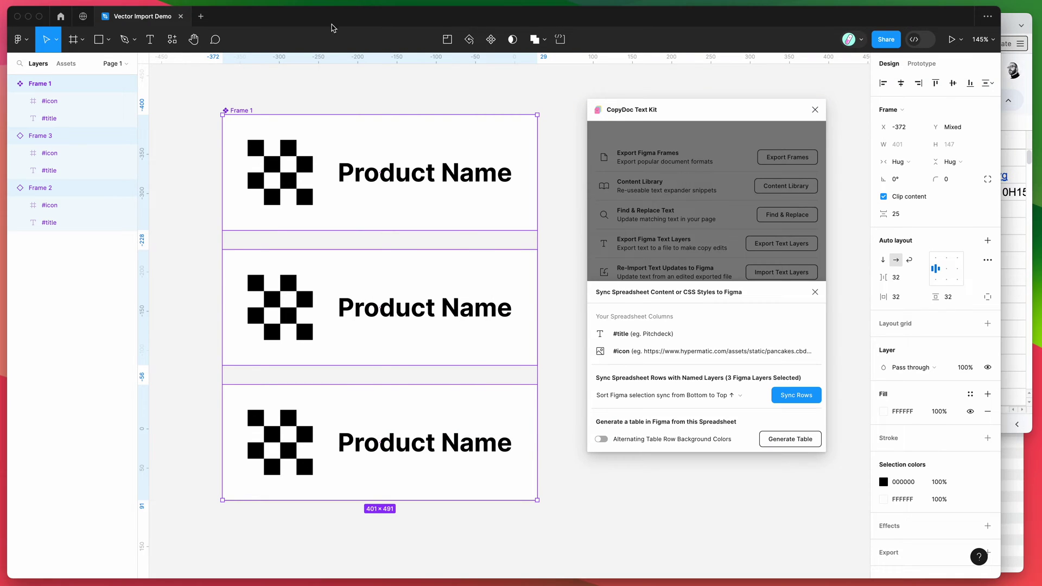
- Set CopyDoc's row order to Top to Bottom and sync the sheet rows into the frames
left_click(712, 397)
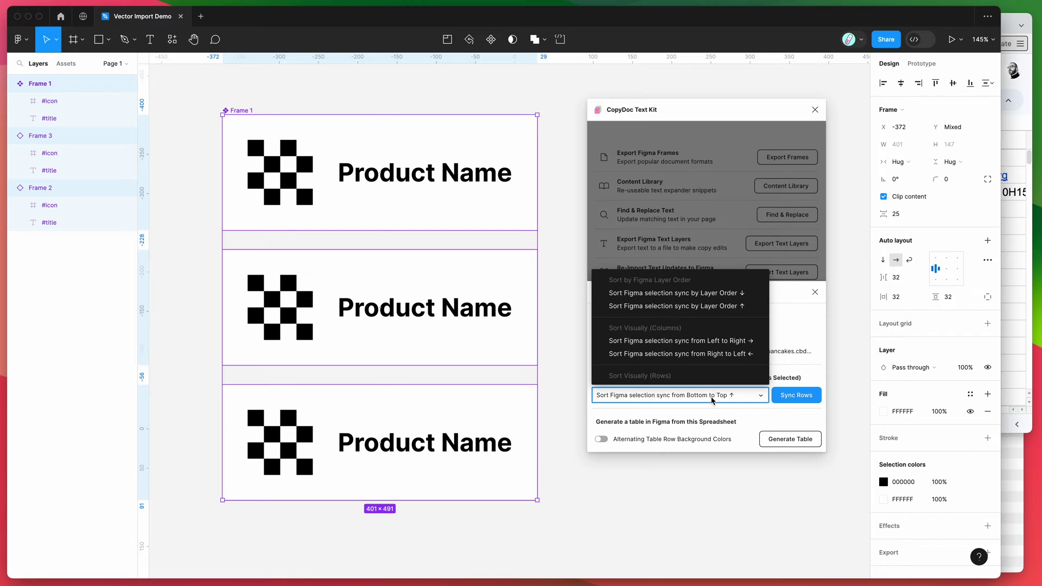
scroll(701, 338, "down", 1)
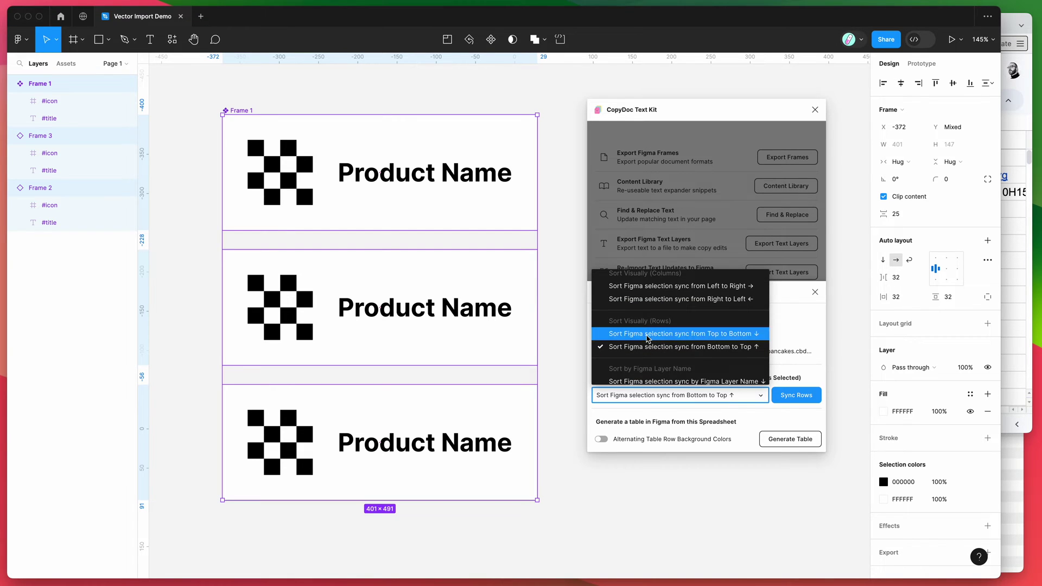
left_click(648, 339)
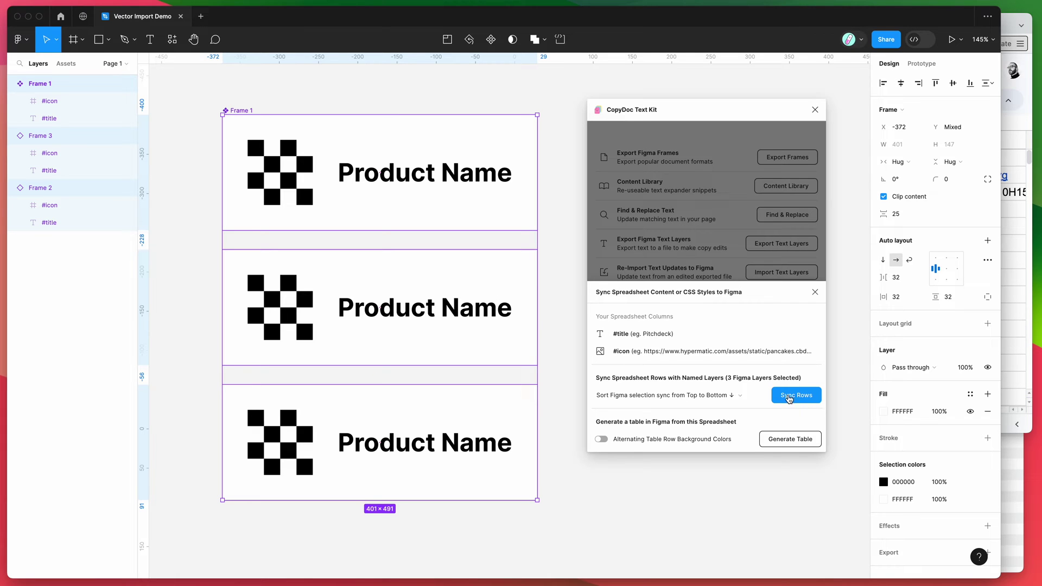
left_click(791, 399)
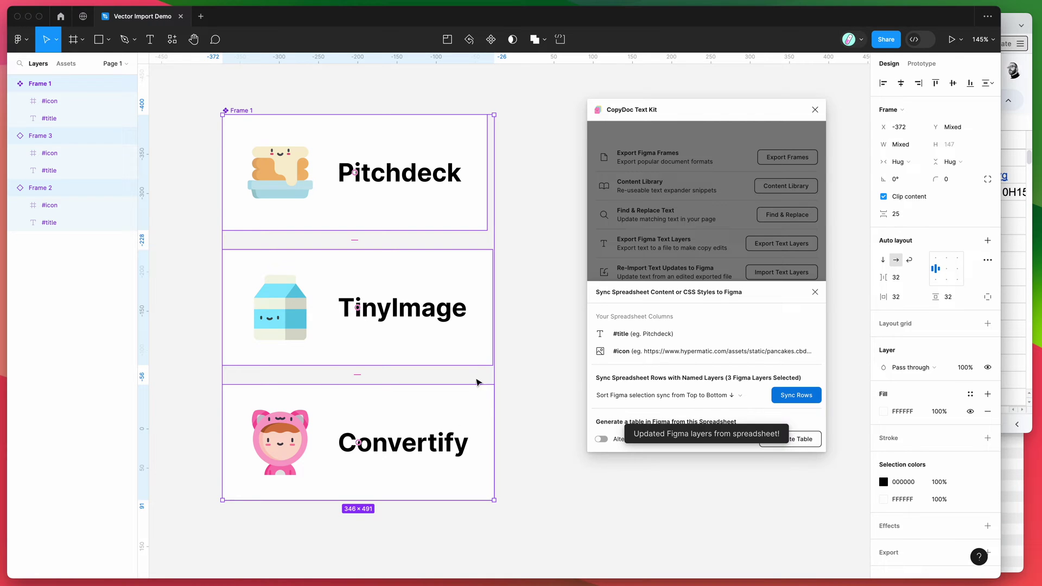
- Check the synced Pitchdeck and TinyImage titles on the cards
left_click(523, 315)
left_click(326, 136)
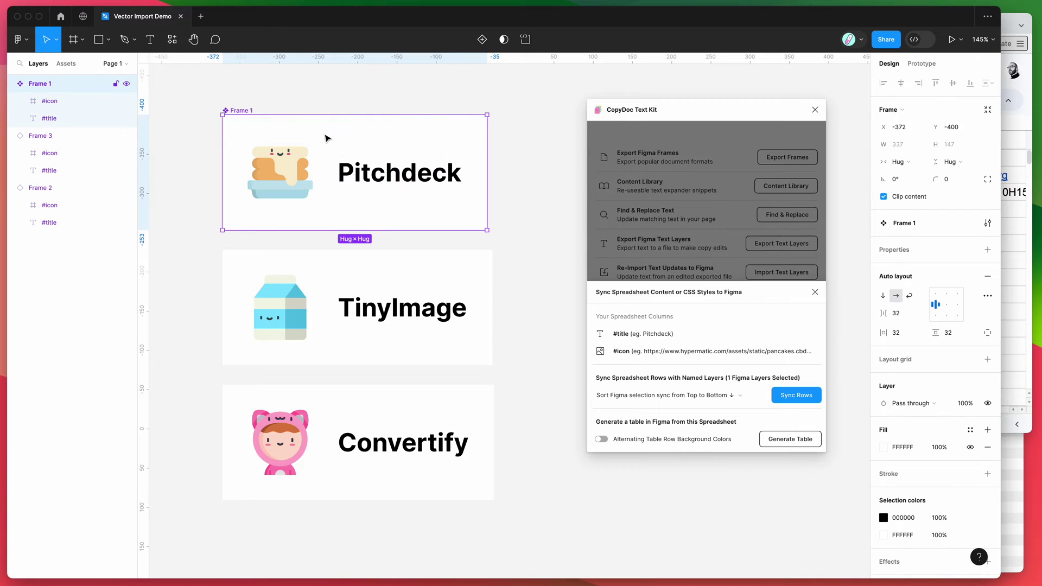
left_click(392, 183)
left_click(413, 314)
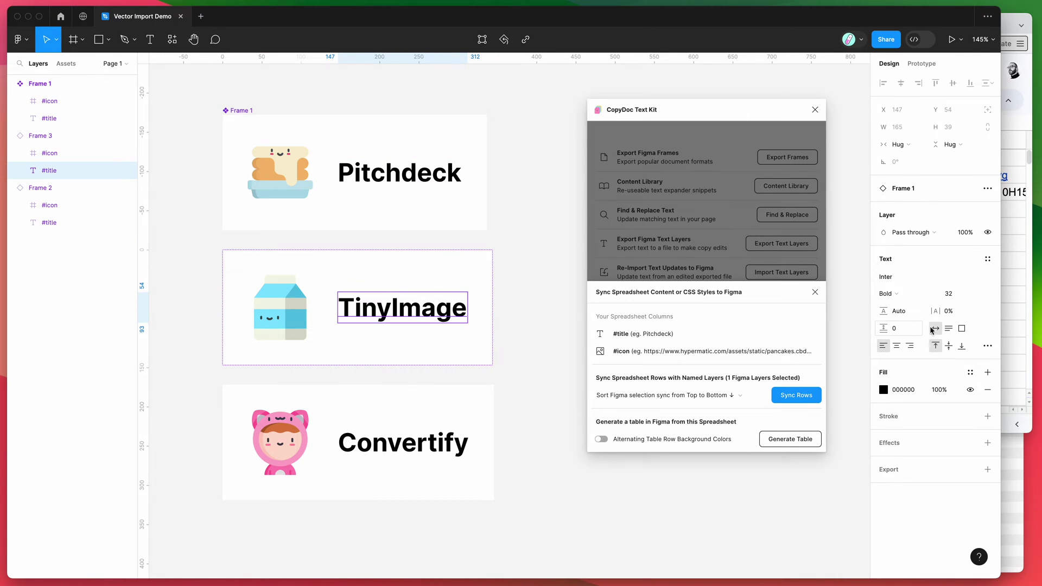
left_click(1019, 329)
- Expand cell B3 to view and select TinyImage's full inline SVG code
left_click(539, 195)
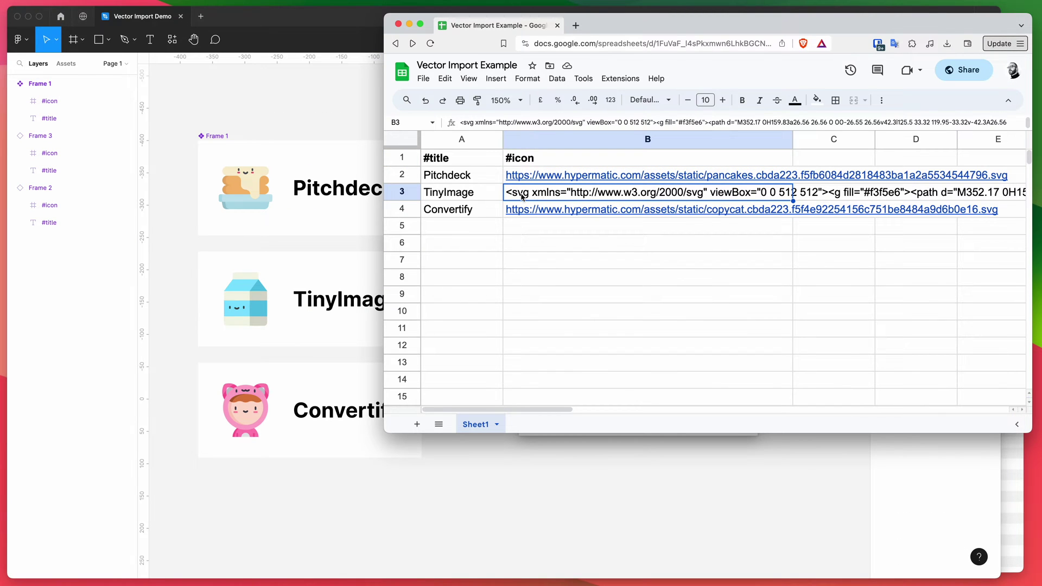
double_click(542, 196)
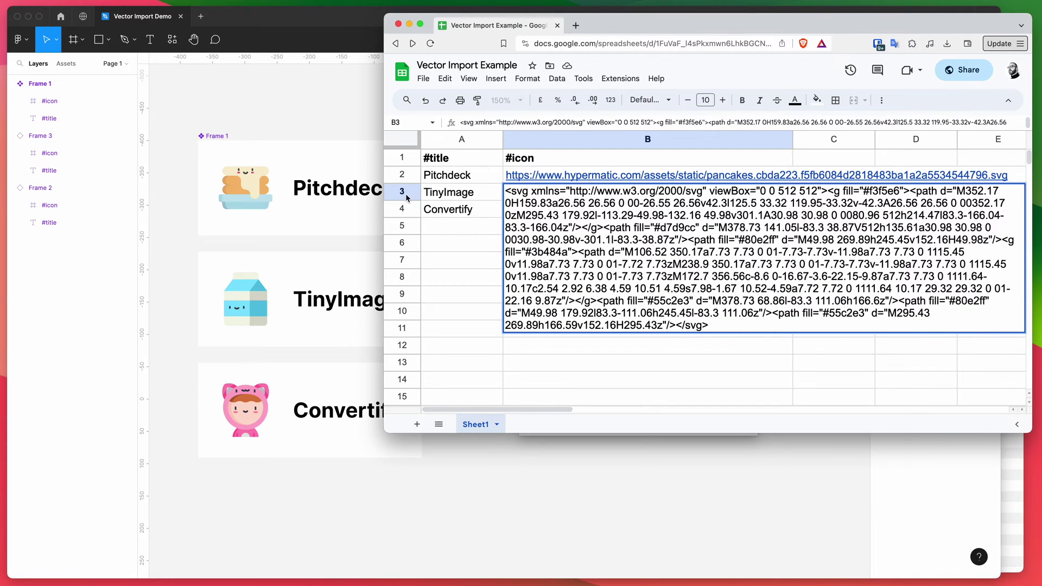
left_click(411, 200)
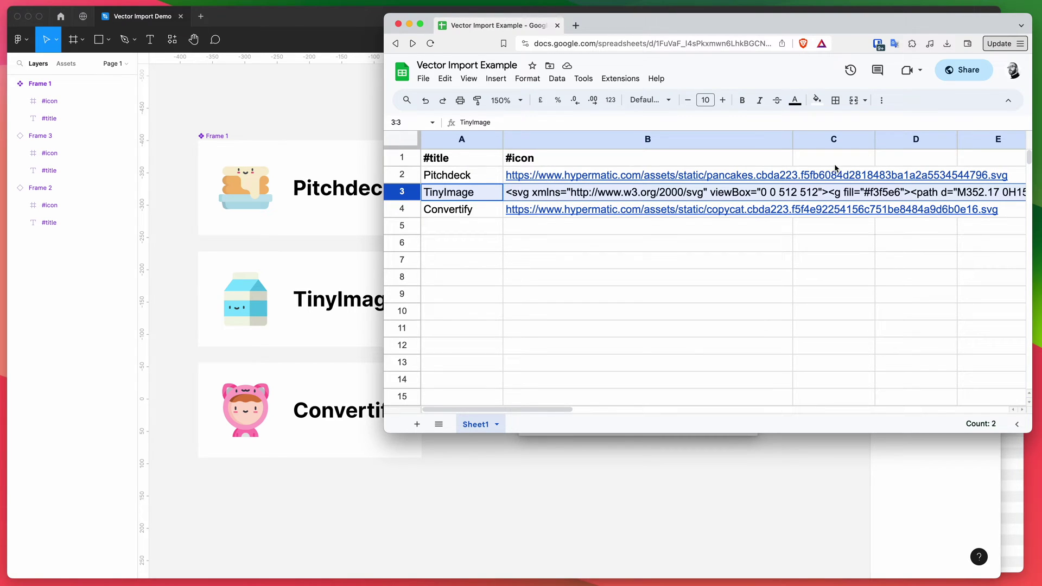
mouse_move(542, 209)
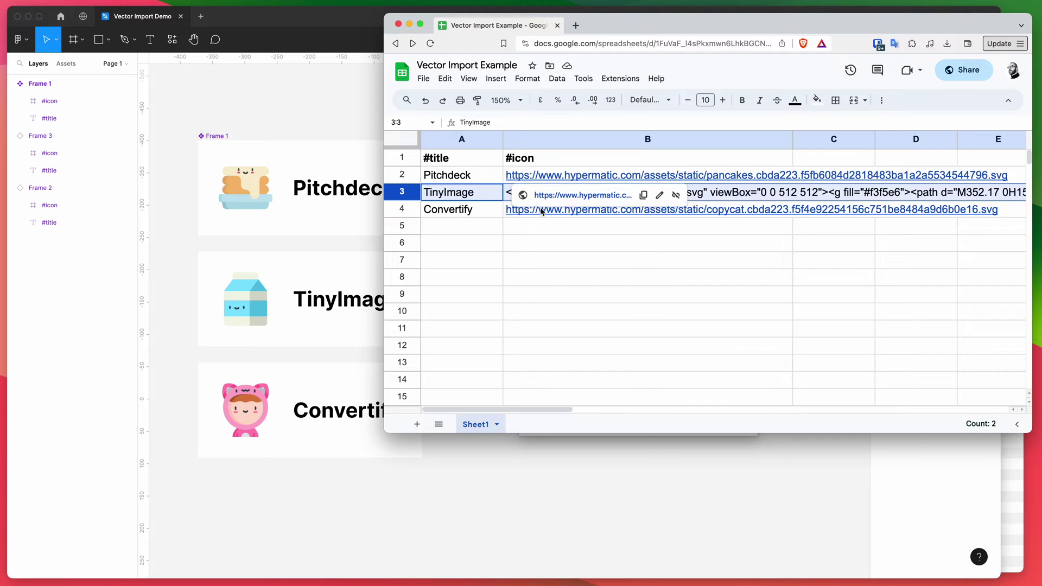
left_click(560, 241)
double_click(521, 198)
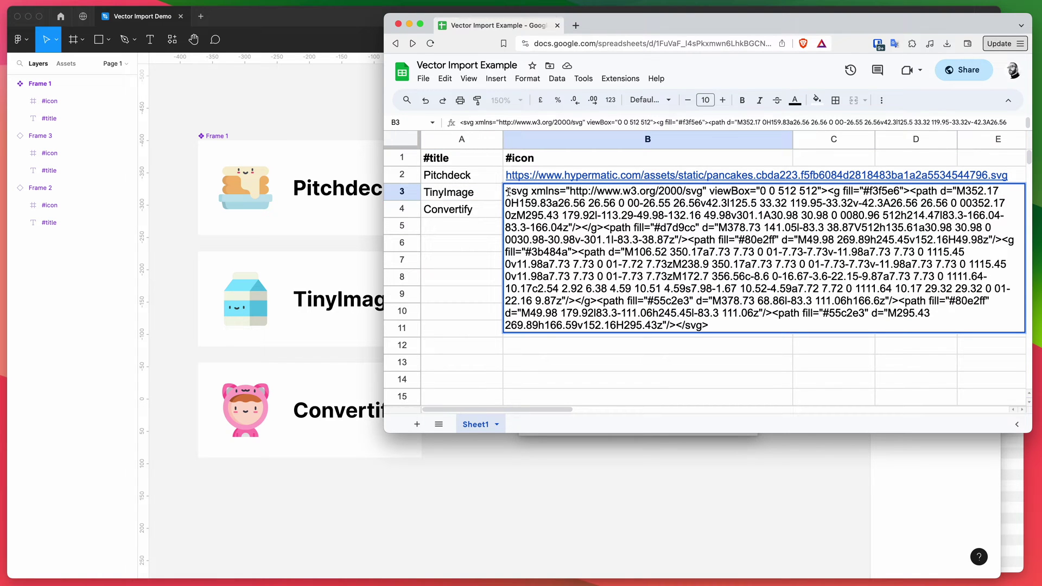
left_click_drag(506, 191, 748, 325)
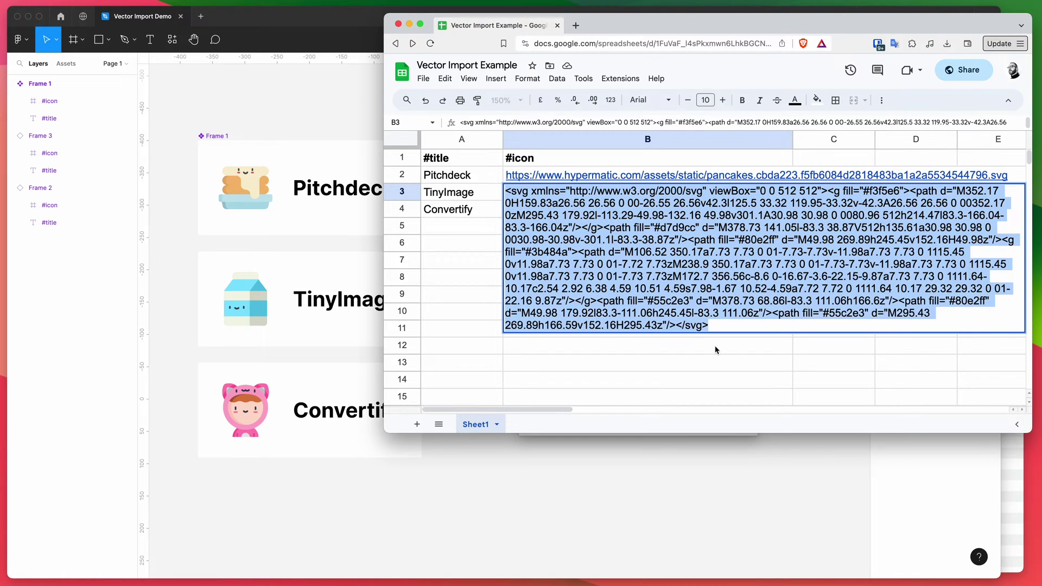
key("Right")
left_click_drag(506, 191, 442, 193)
left_click(748, 324)
left_click(522, 191)
left_click(728, 325)
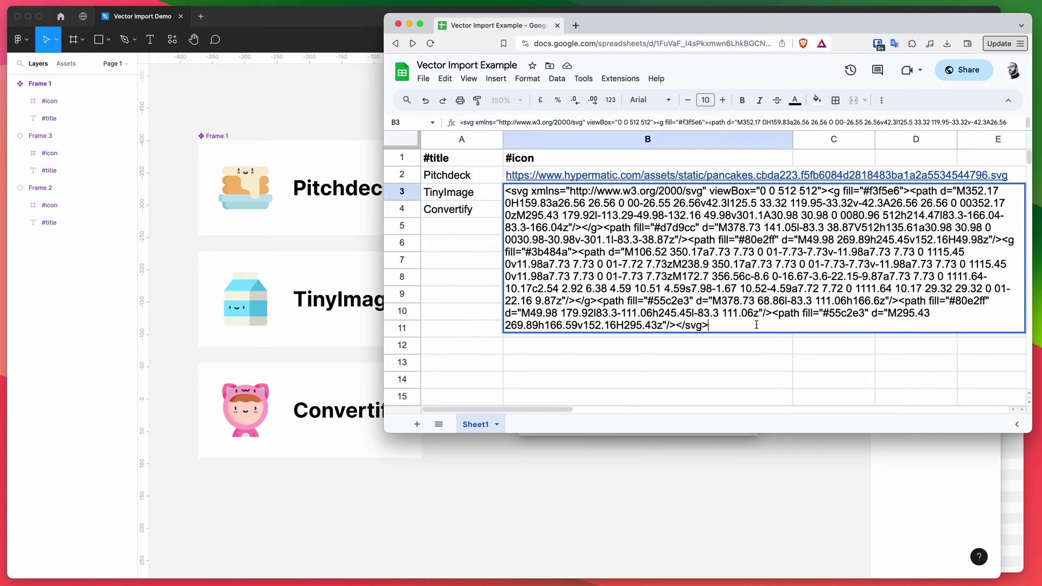
left_click(472, 224)
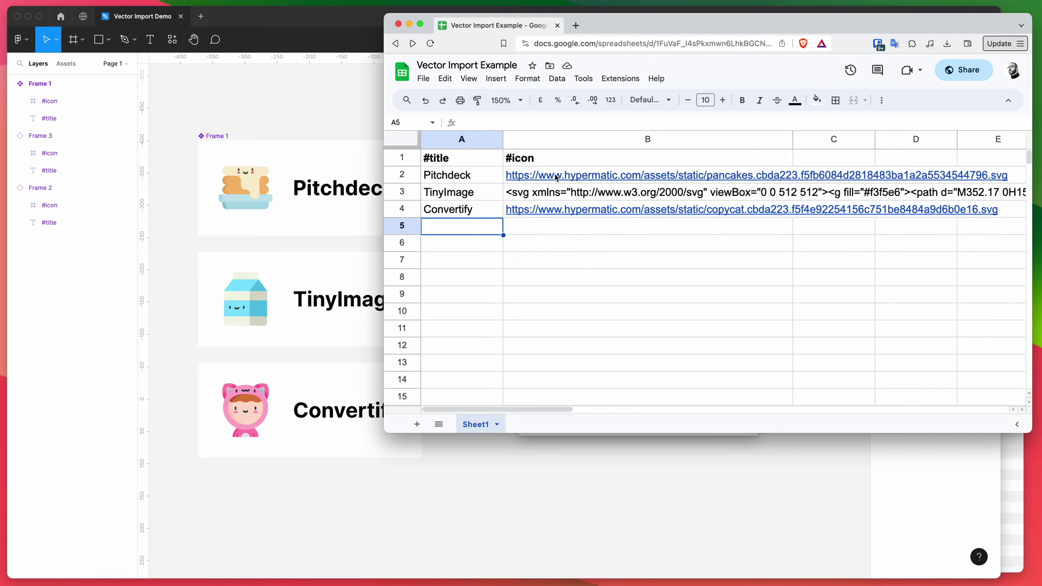
- Select all of B3's SVG text, stop editing, and return to Pitchdeck cell A2
double_click(524, 194)
key("super+a")
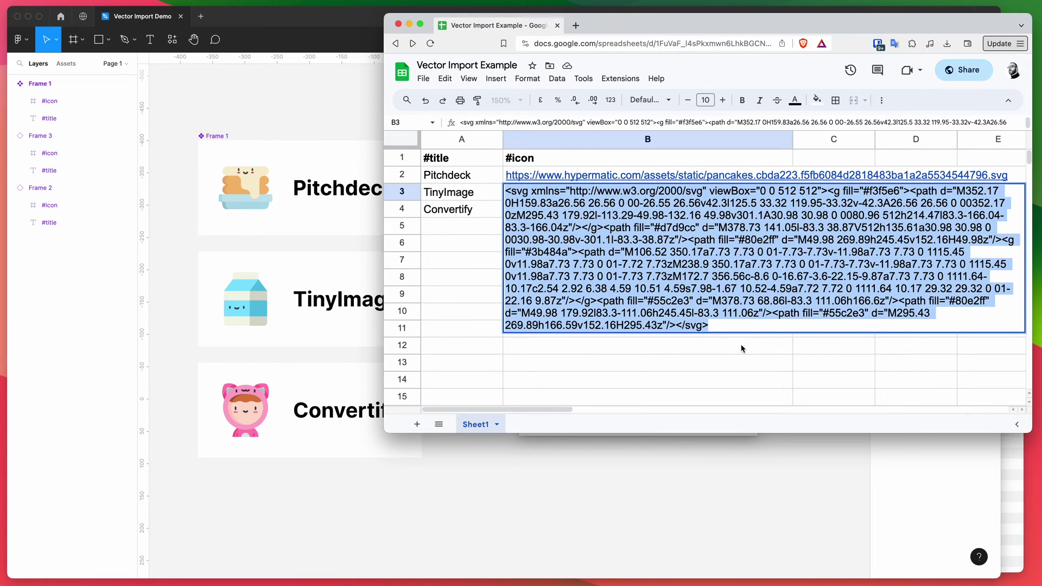
left_click(711, 324)
left_click(712, 343)
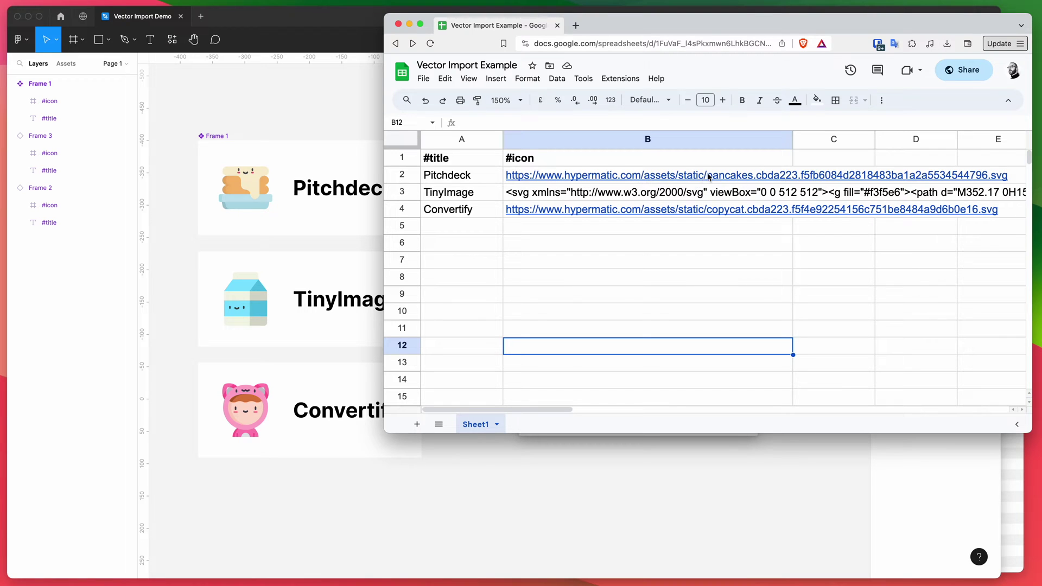
left_click(628, 196)
left_click(553, 255)
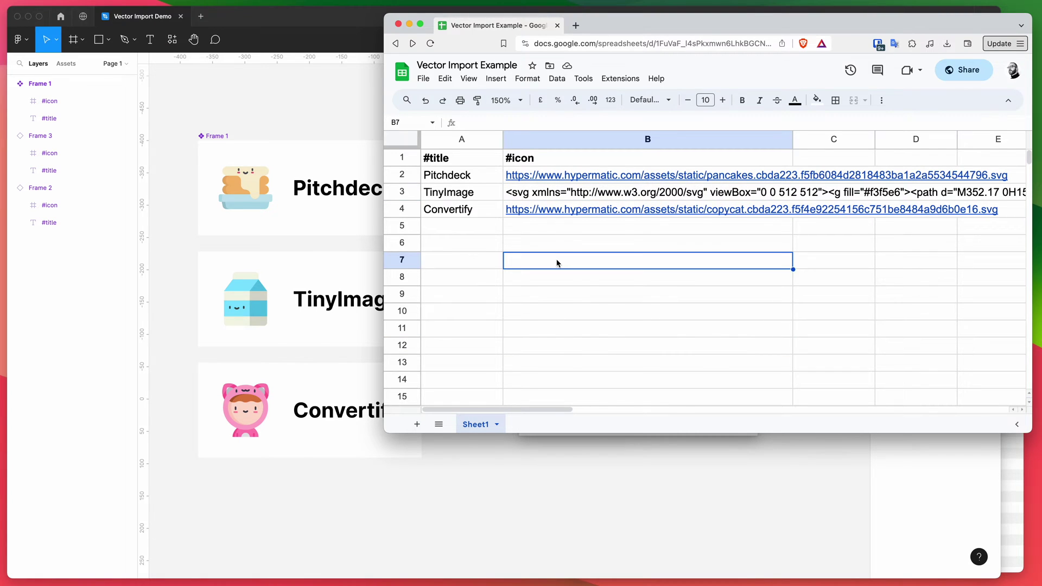
key("super+Up")
key("super+Up")
left_click(466, 174)
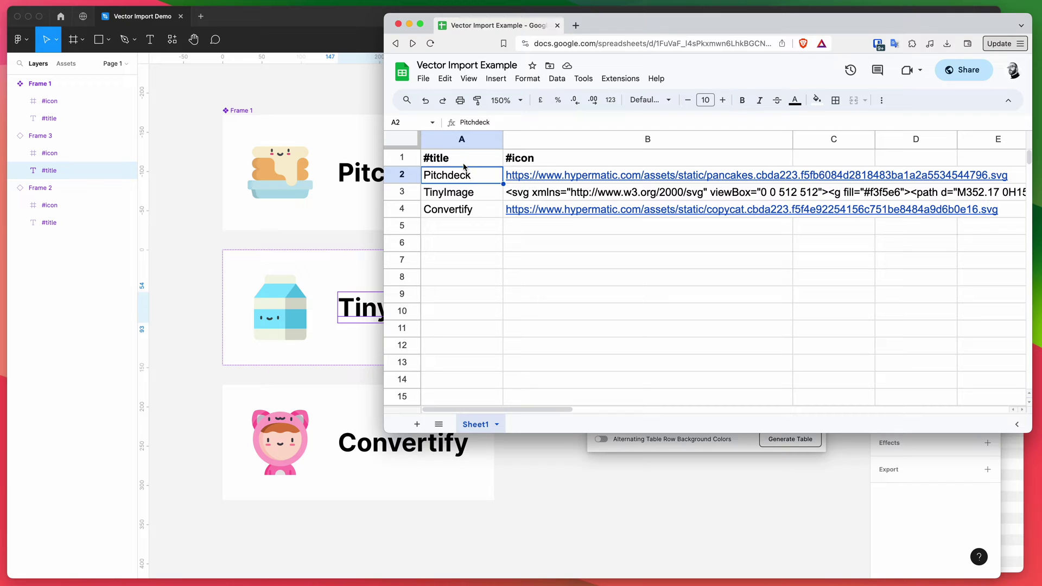
left_click(472, 209, "shift")
left_click(334, 190)
left_click(333, 190)
left_click(58, 119)
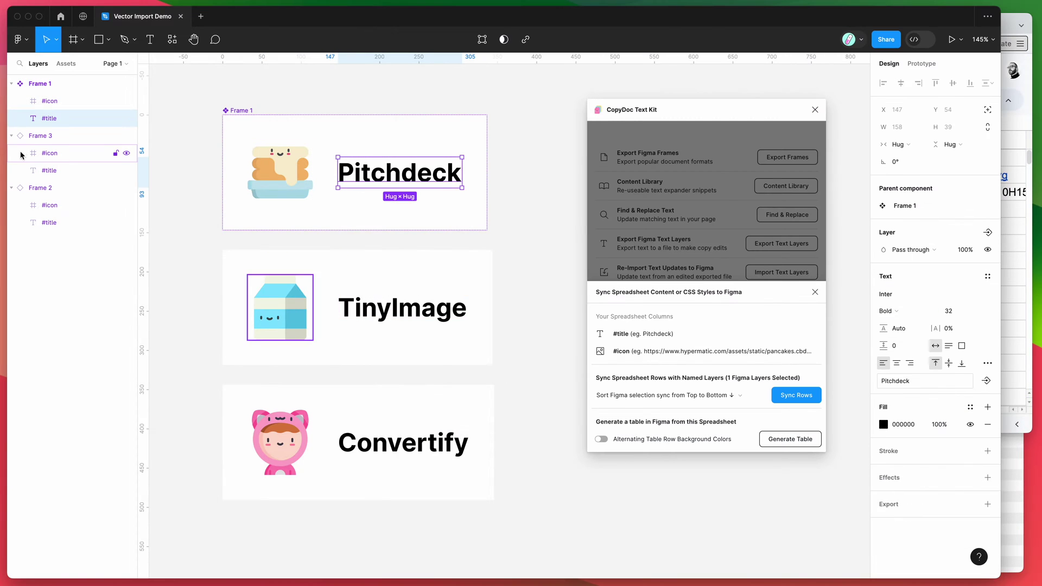
left_click(54, 173)
left_click(51, 223)
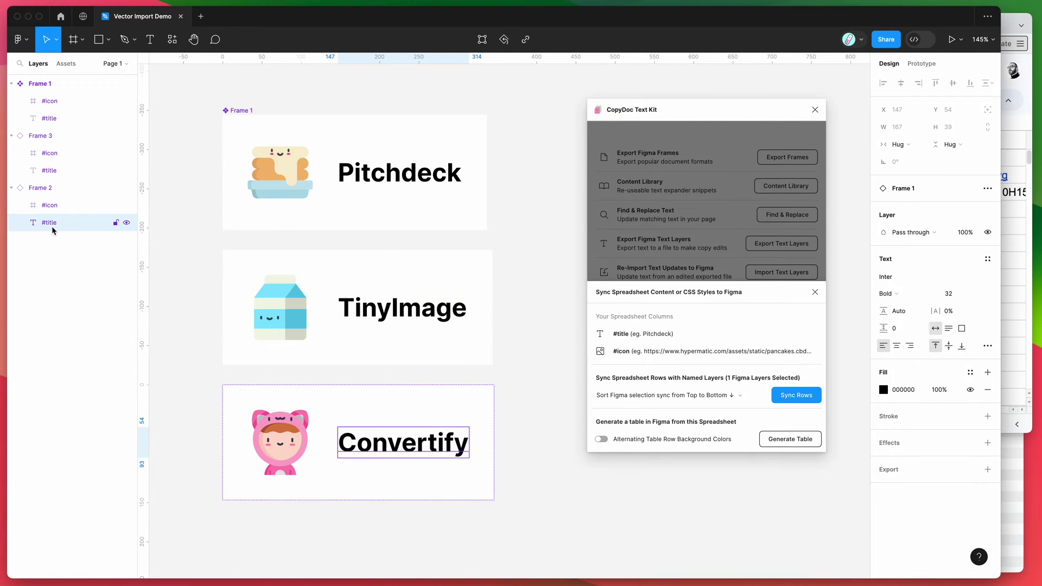
left_click(58, 171)
left_click(54, 118)
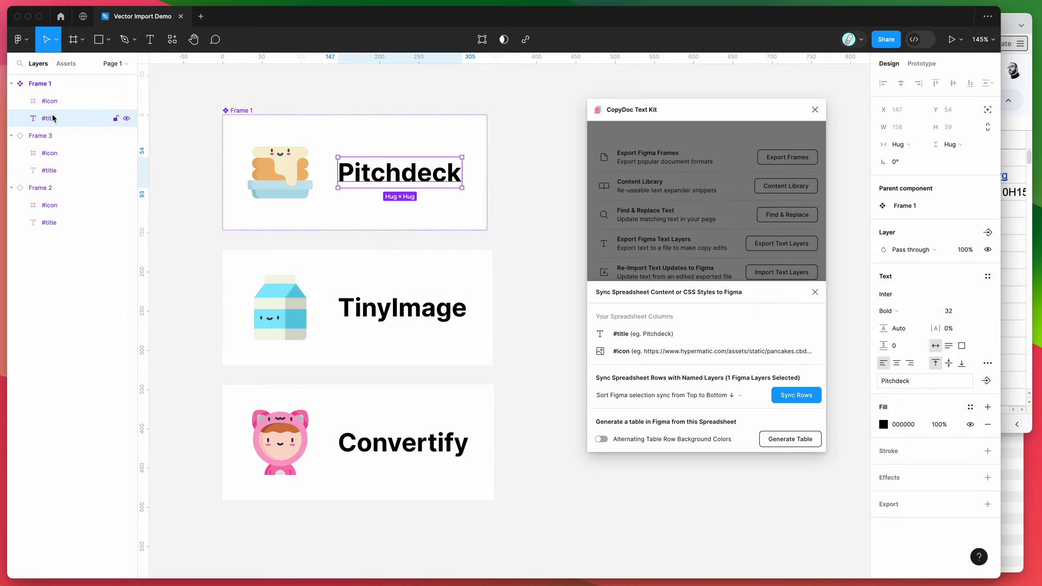
left_click(54, 171)
left_click(54, 223)
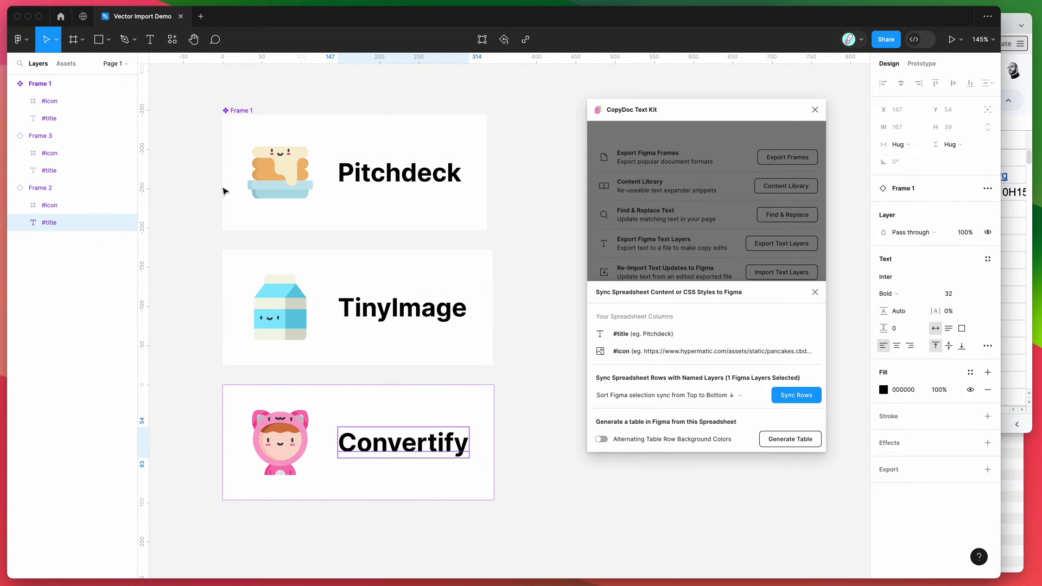
left_click(245, 188)
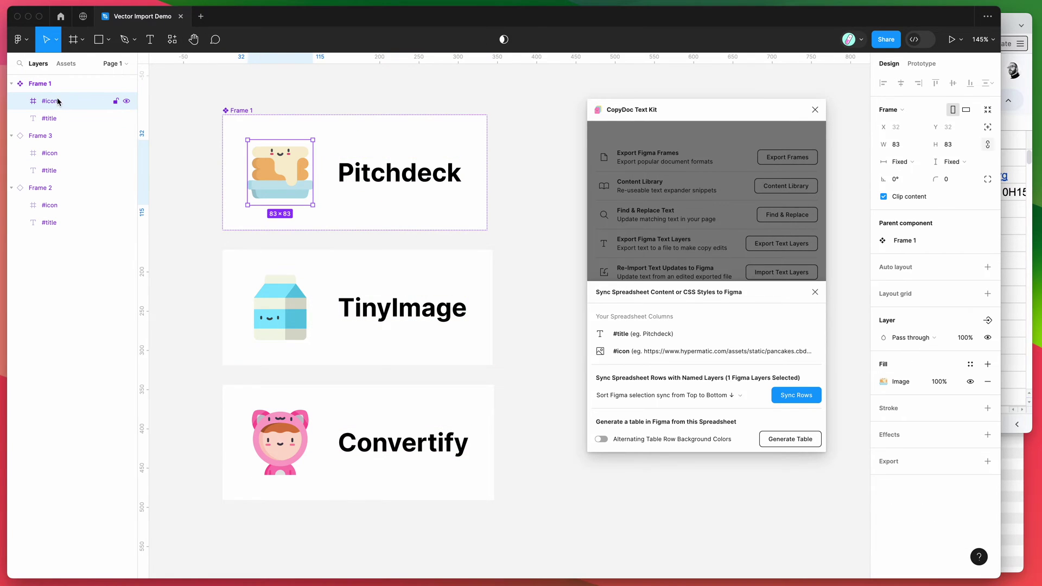
left_click(51, 153)
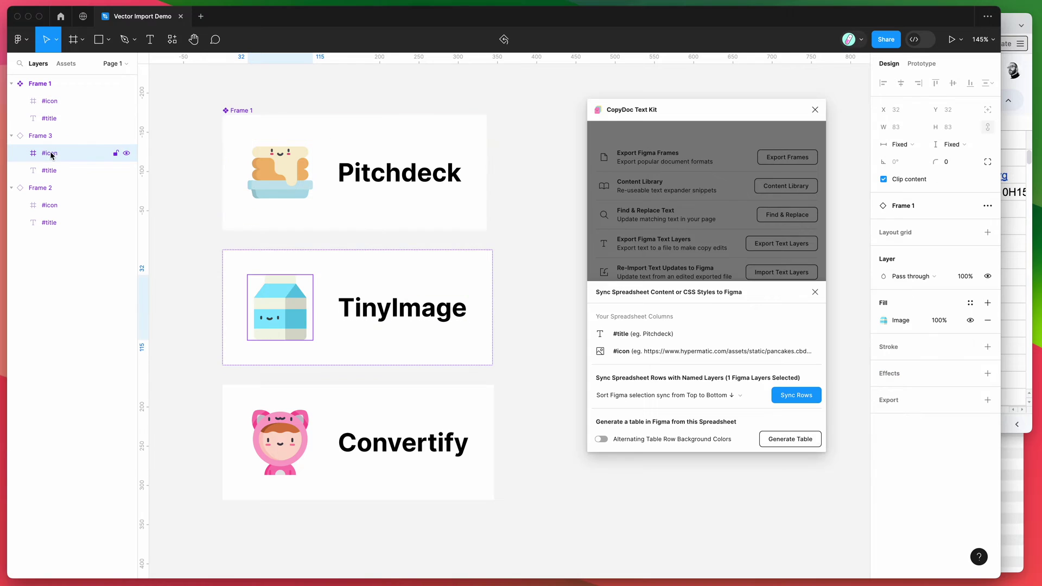
left_click(51, 207)
left_click(285, 349)
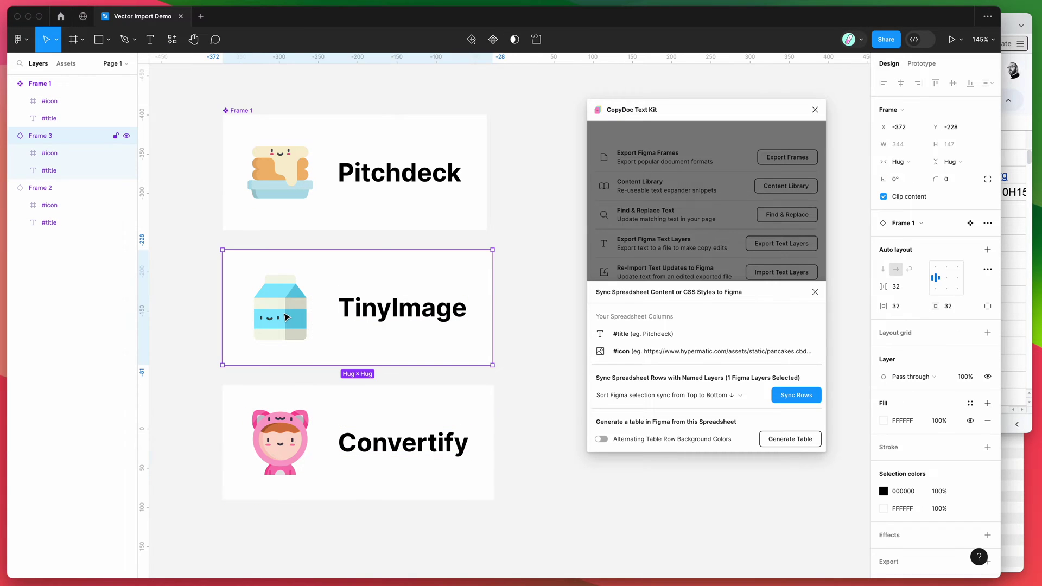
left_click(285, 318)
left_click(285, 177)
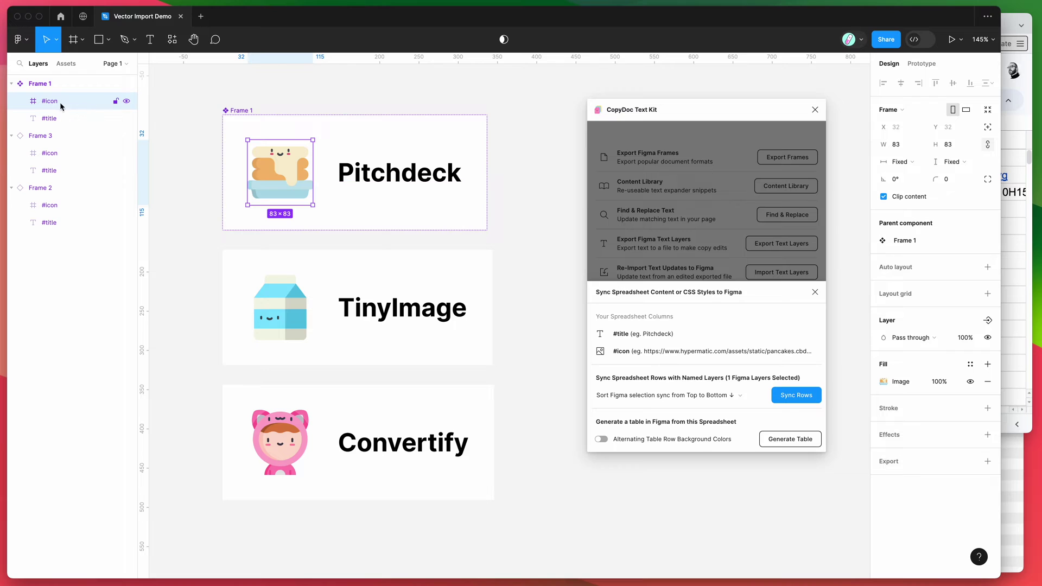
left_click_drag(777, 111, 723, 96)
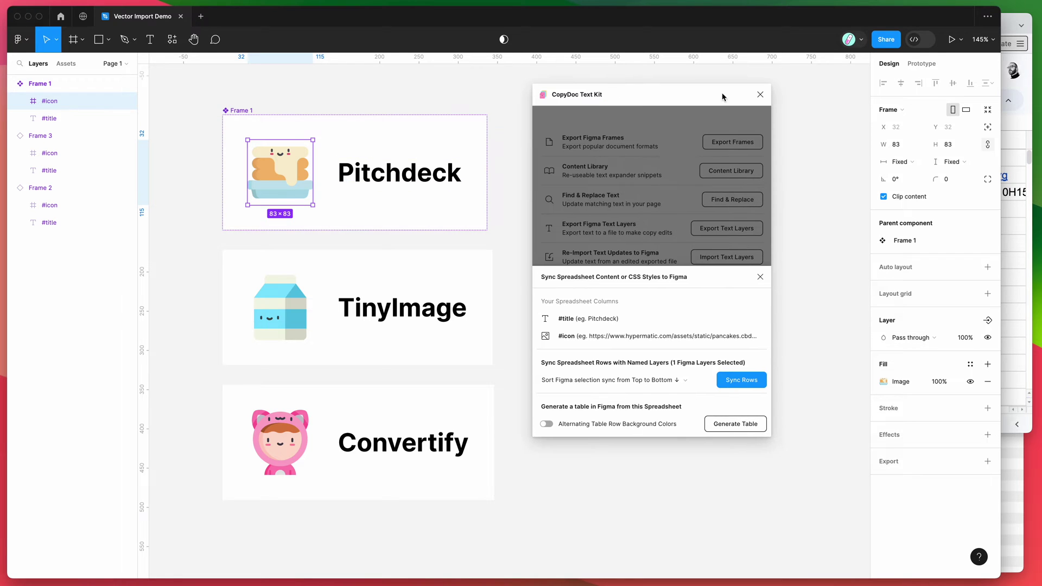
left_click(883, 382)
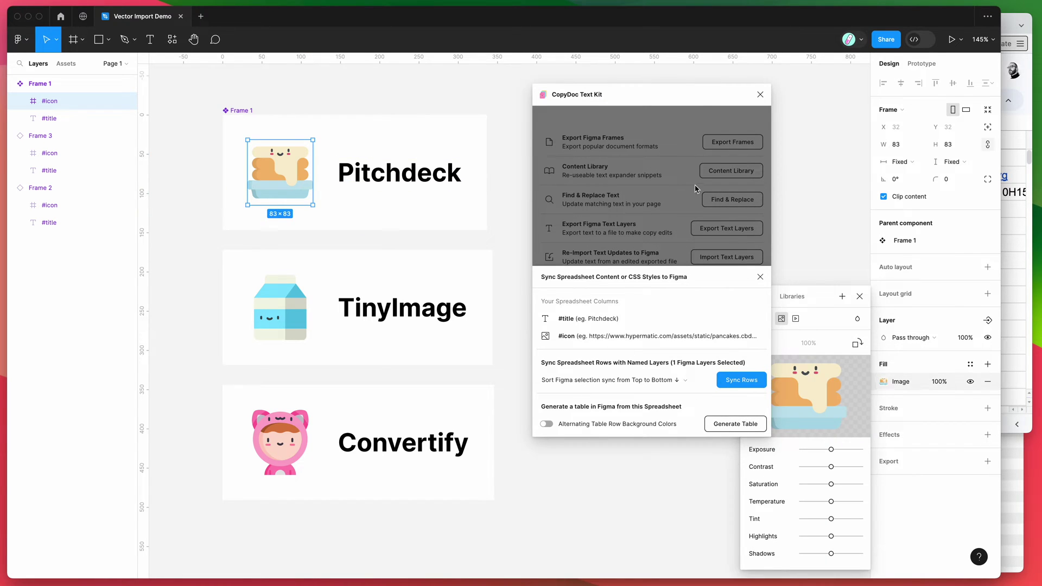
left_click_drag(715, 123, 649, 124)
mouse_move(779, 404)
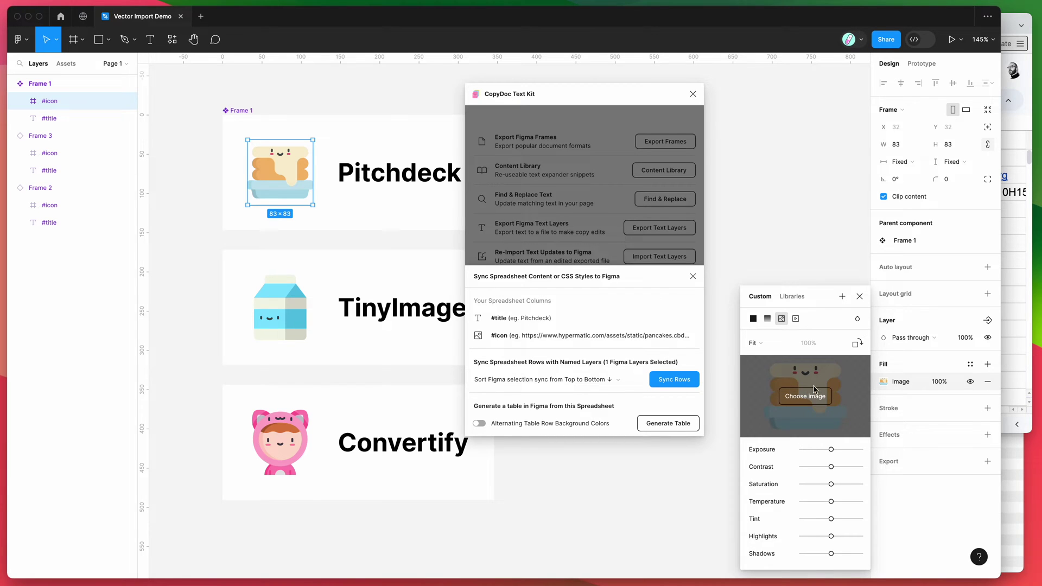
scroll(391, 375, "up", 5, "ctrl")
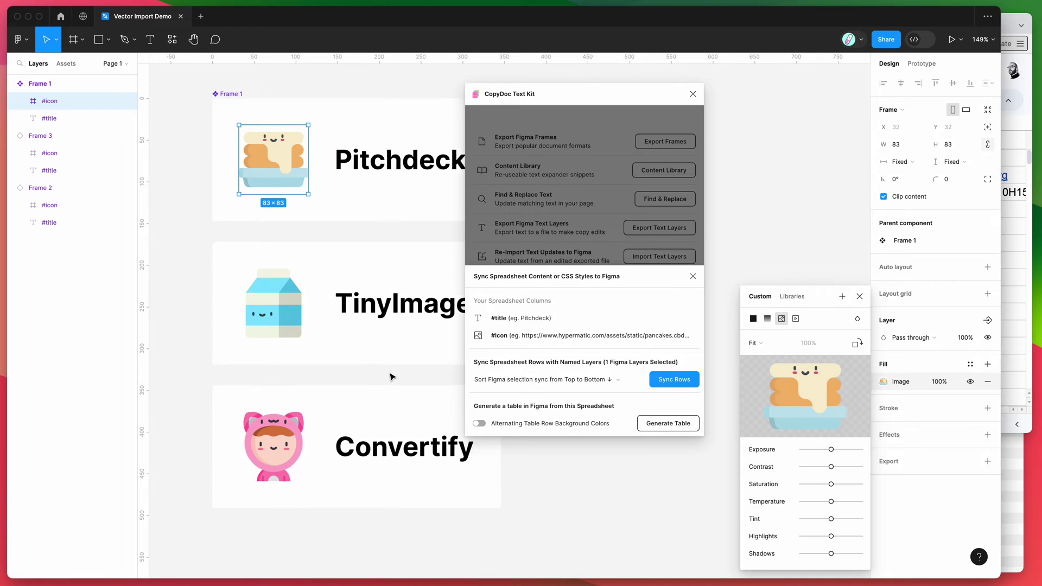
scroll(342, 348, "left", 1)
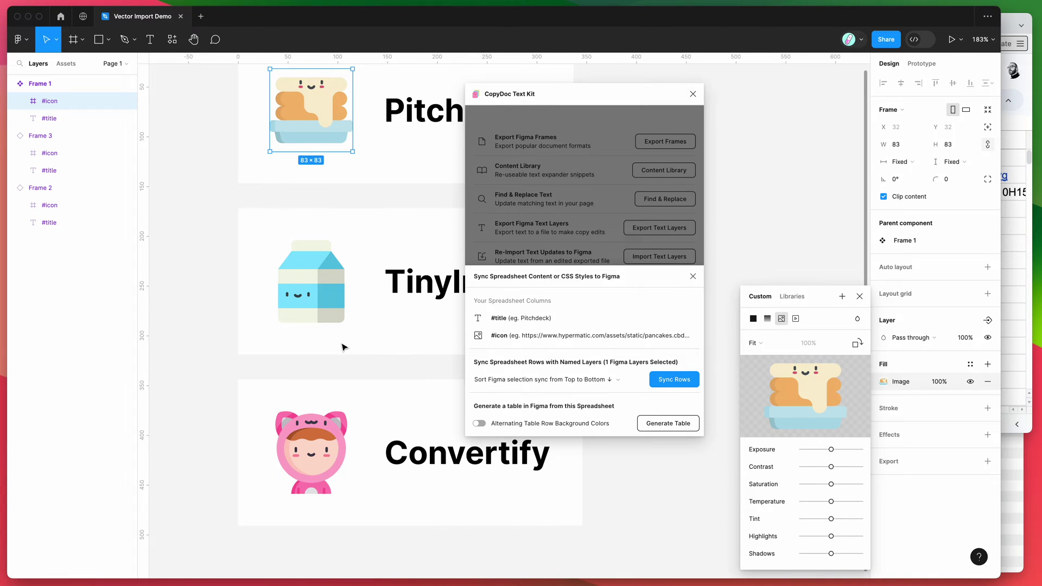
left_click(331, 313)
scroll(331, 312, "up", 2, "ctrl")
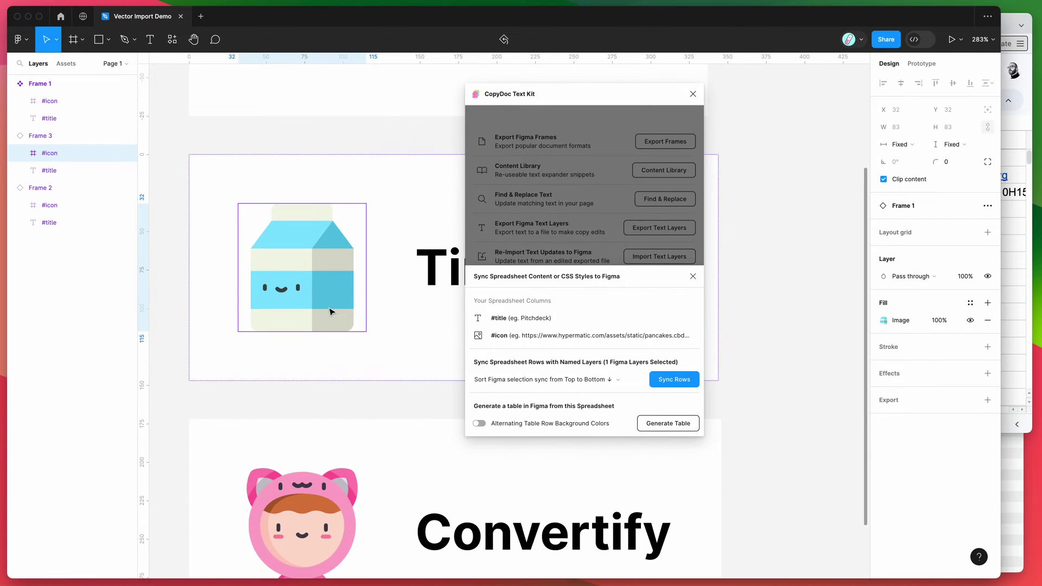
scroll(326, 315, "down", 5, "ctrl")
scroll(299, 338, "right", 3)
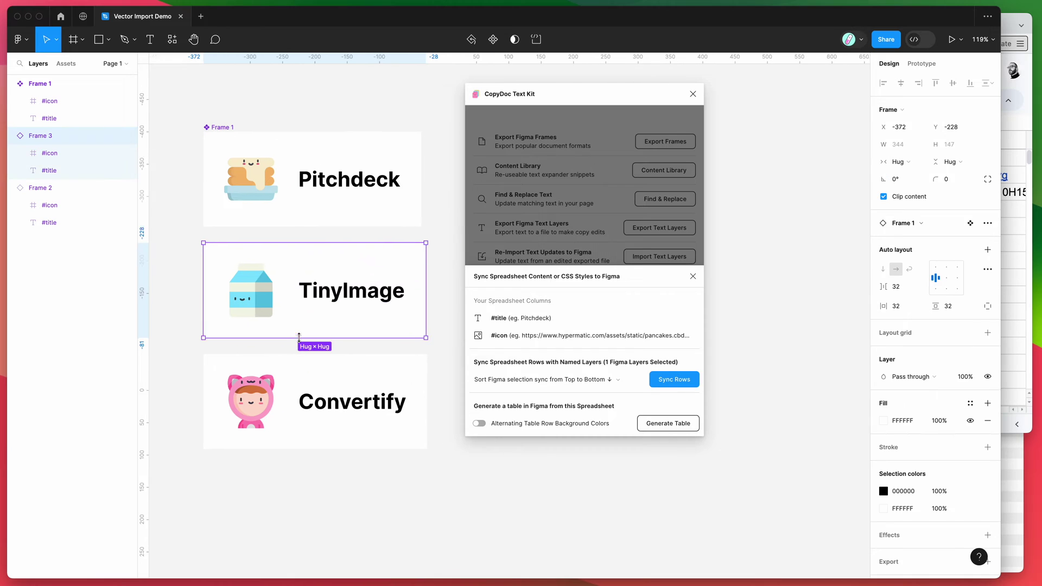
left_click(442, 252)
left_click_drag(575, 102, 628, 102)
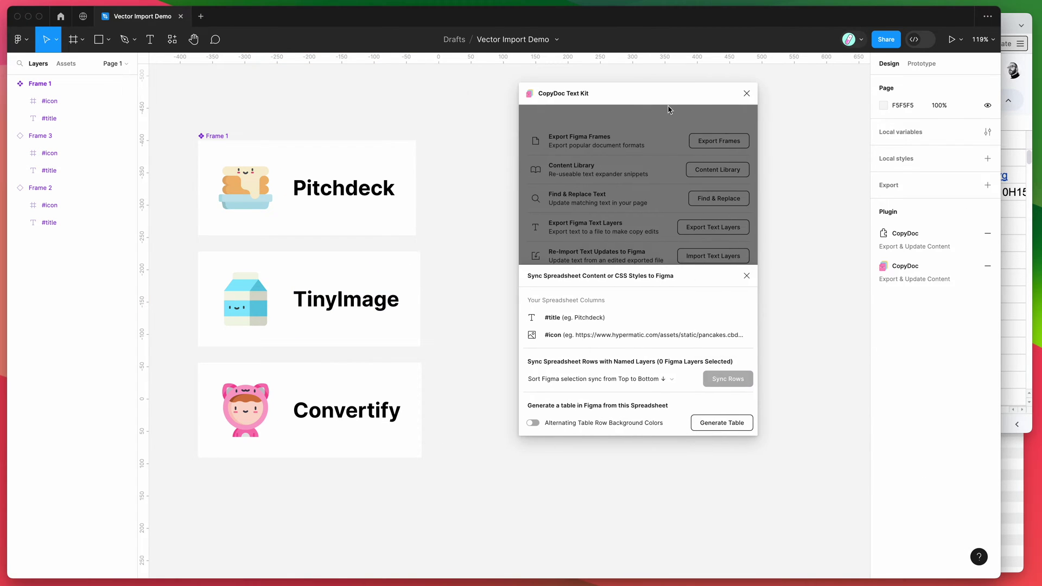
- Bring the sheet forward and select its titles and icons in A1:B3
left_click(1016, 247)
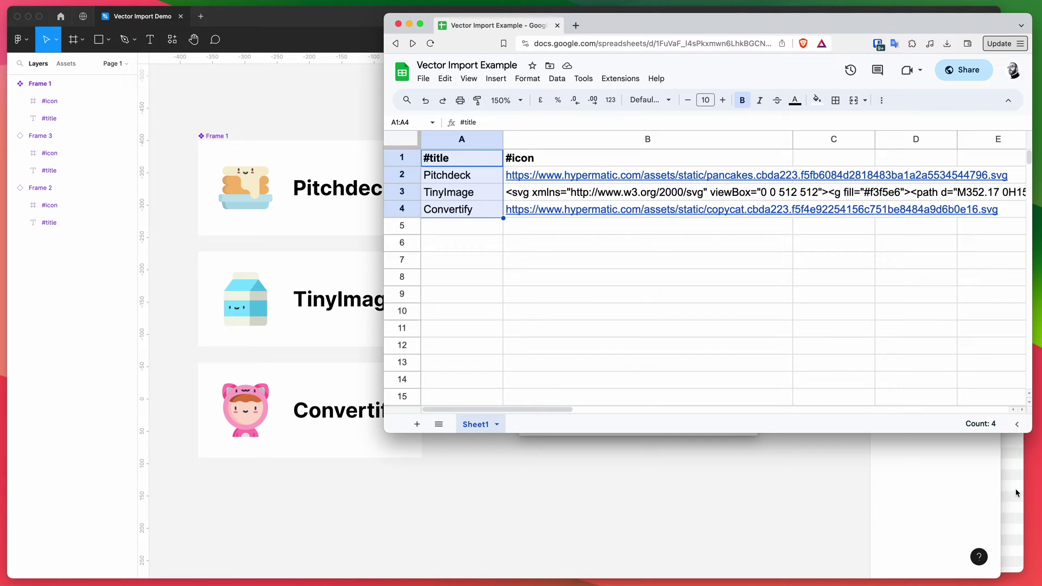
left_click(540, 165)
left_click(474, 194, "shift")
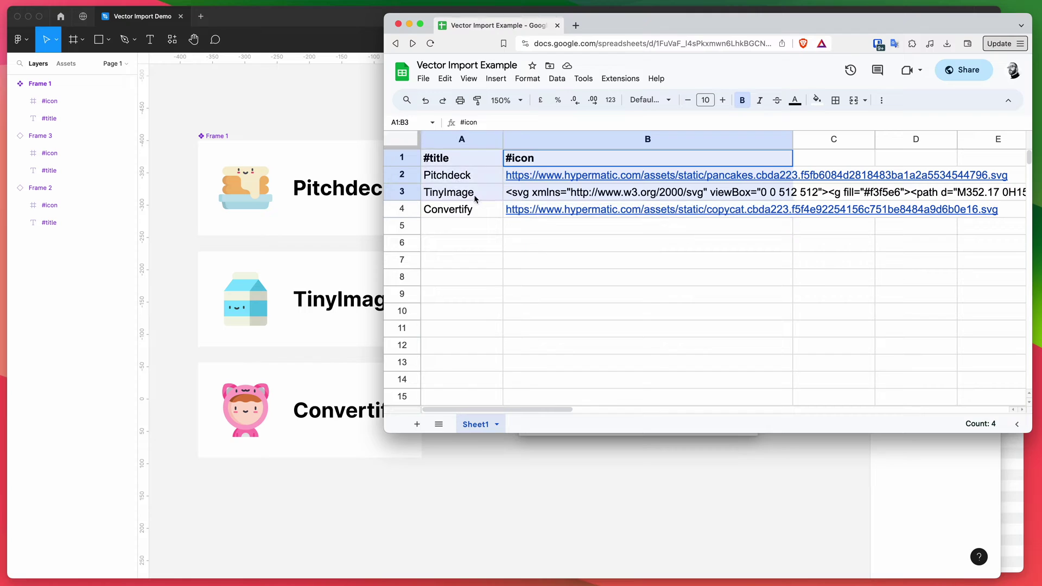
left_click(648, 261)
- Open the vector-sync-copydoc folder in Finder and select convertify.svg
left_click(702, 339)
left_click_drag(747, 339, 747, 324)
left_click(718, 367)
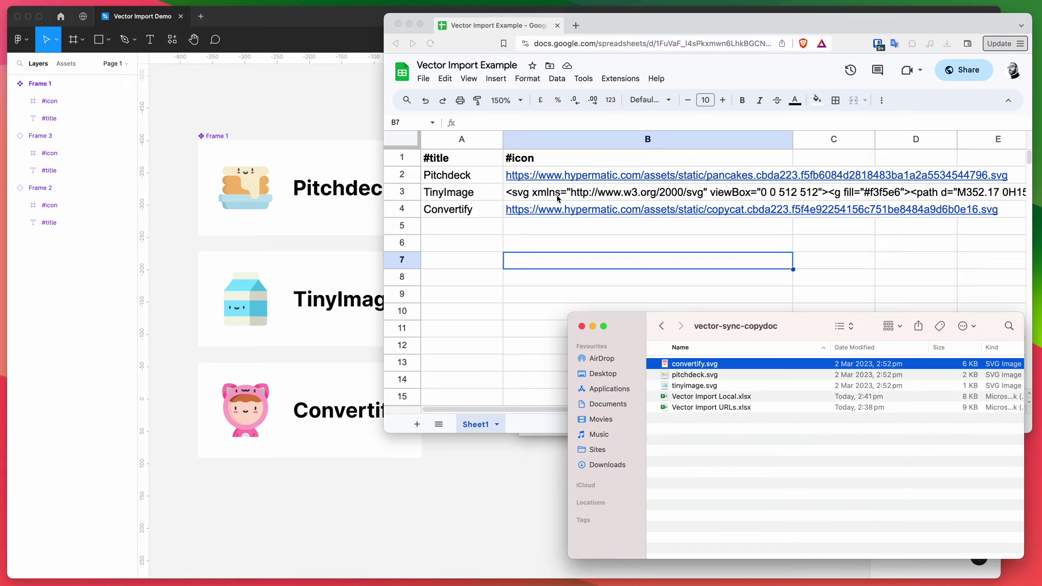
- Select the three SVG icons, then open Vector Import Local.xlsx in Excel
left_click(708, 389, "shift")
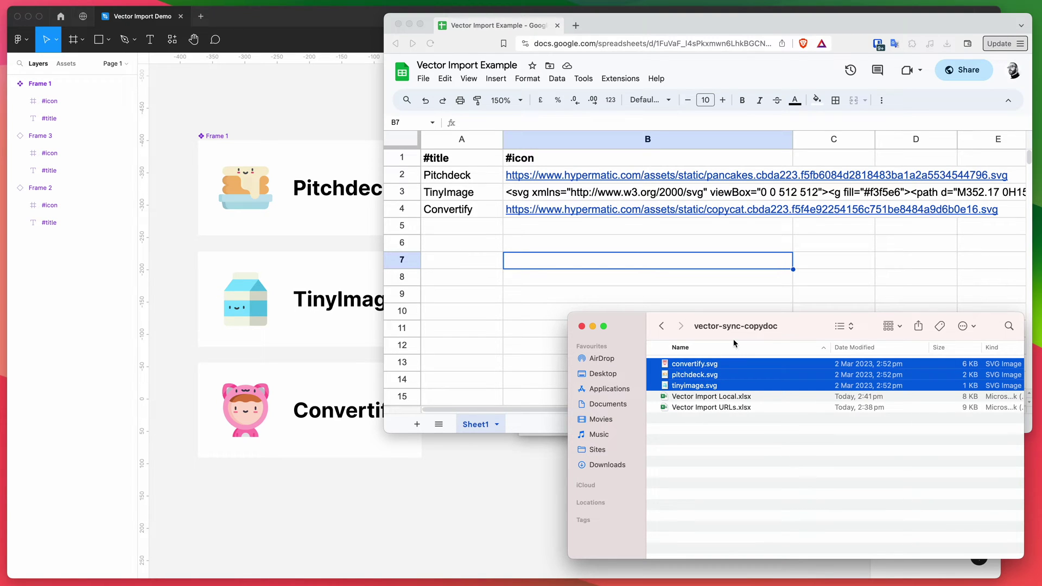
left_click_drag(735, 343, 738, 344)
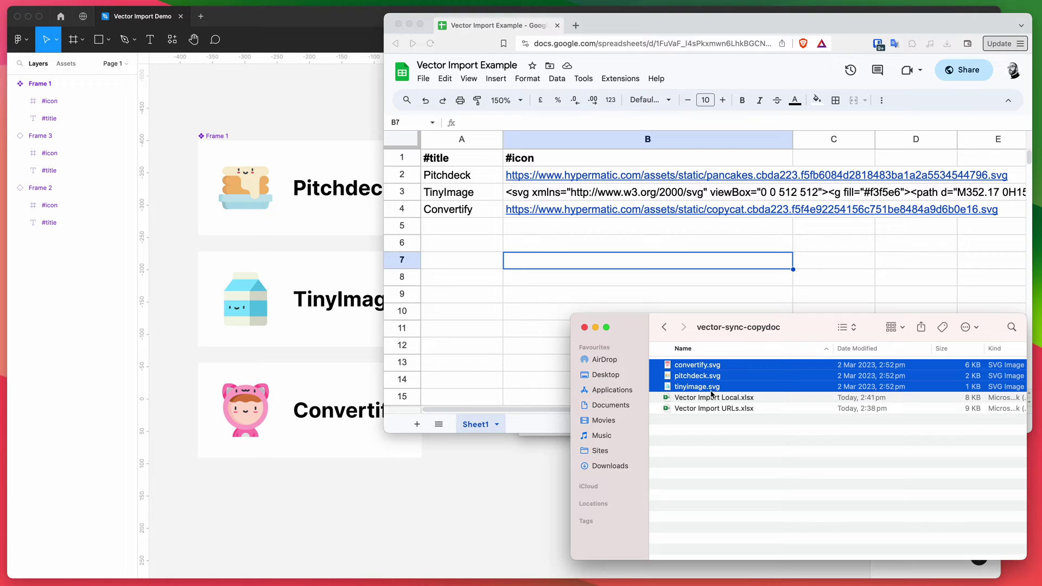
left_click(733, 400)
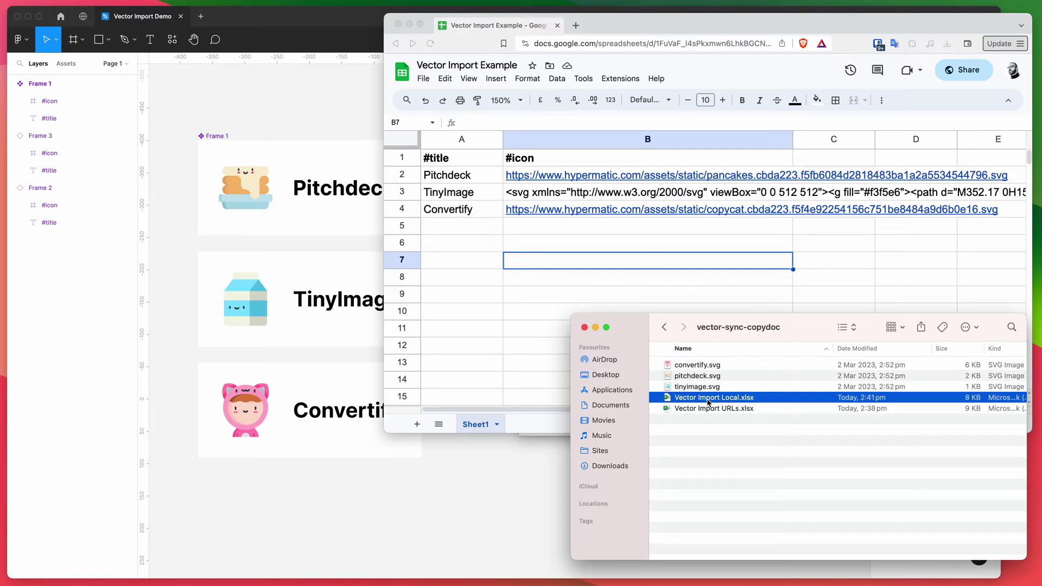
double_click(690, 399)
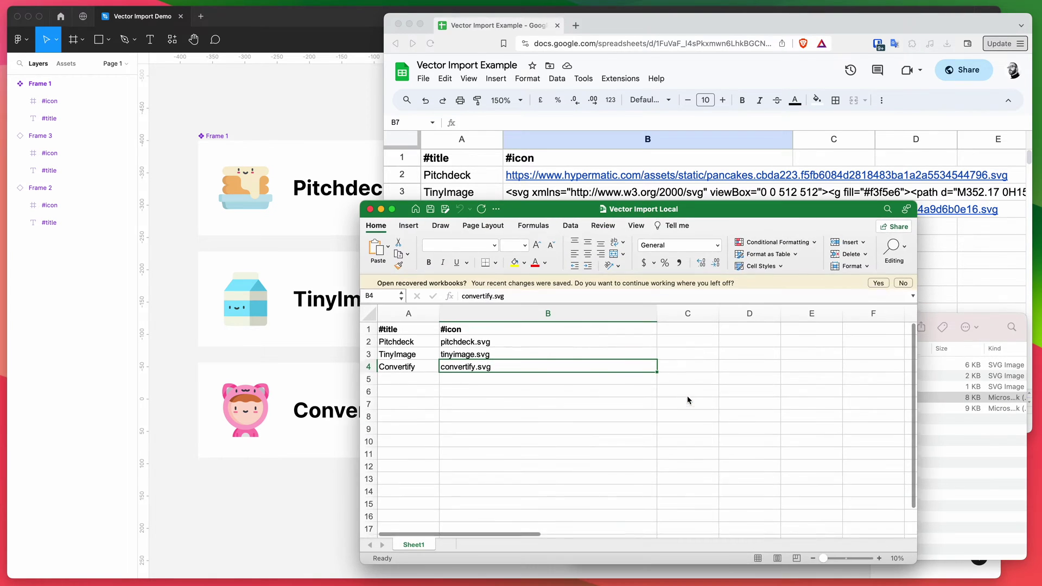
- Make the #title (A1) and #icon (B1) headers bold
left_click_drag(693, 216, 764, 197)
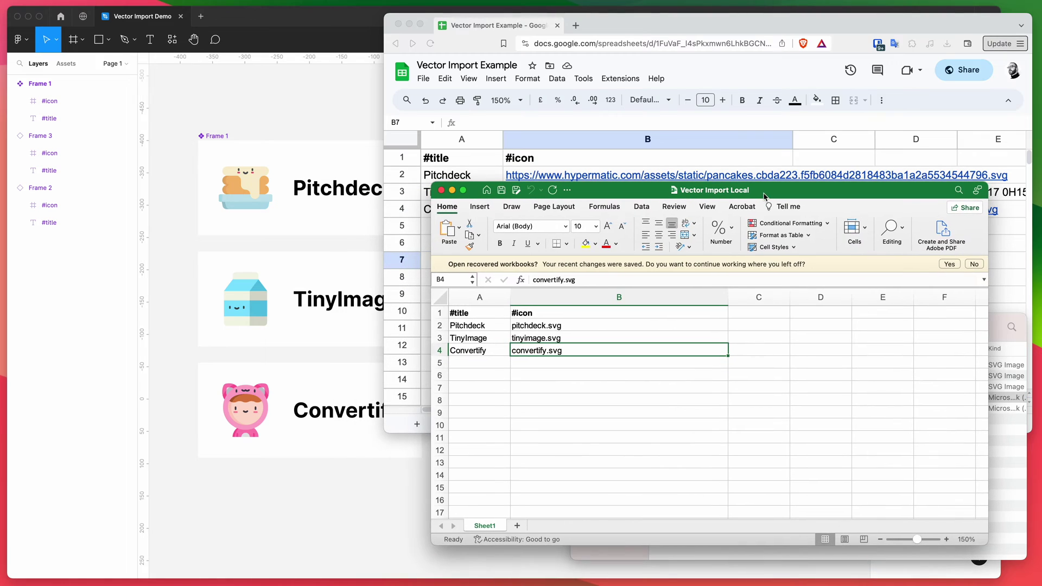
left_click(465, 313)
key("super+b")
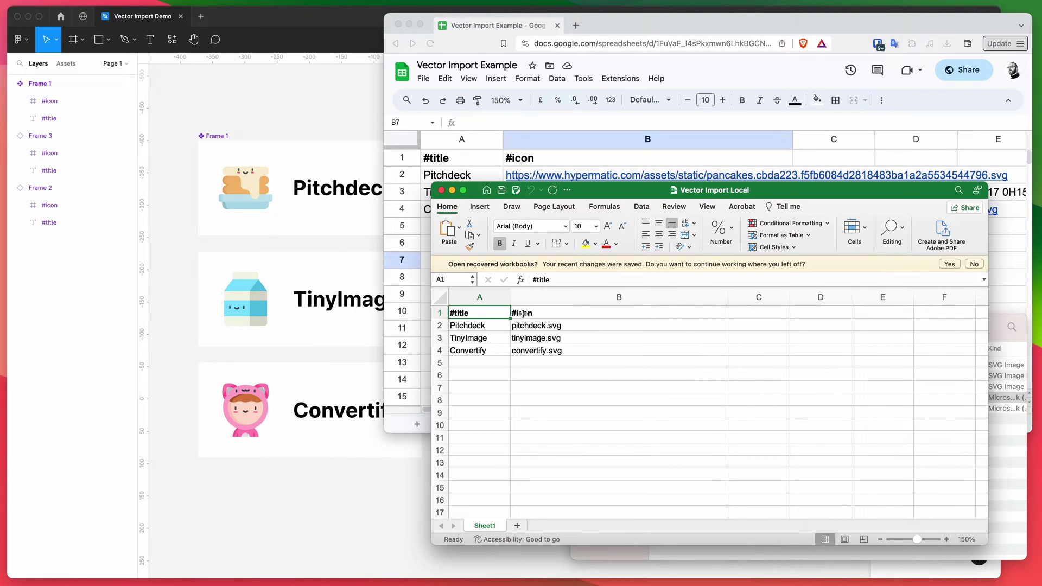
left_click(506, 313)
key("super+b")
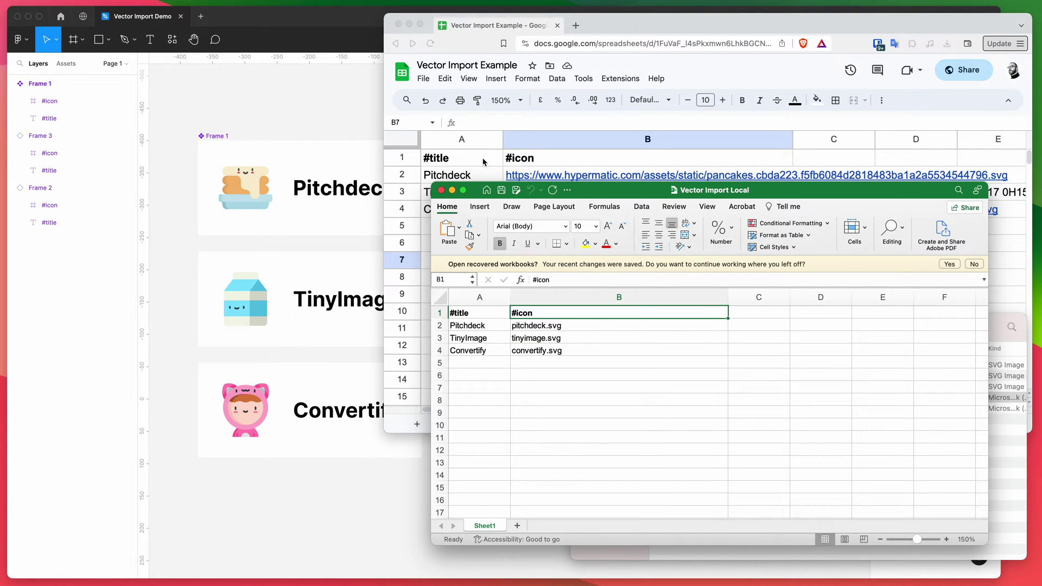
- Check the pitchdeck.svg filename in B2 against the Google Sheet and the Finder files
left_click(474, 325)
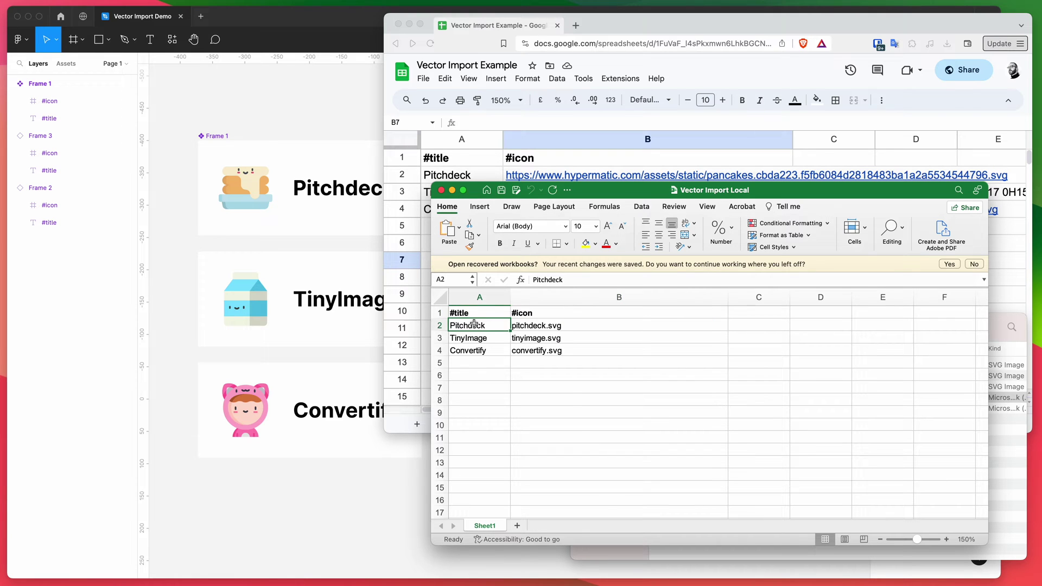
left_click_drag(678, 190, 674, 248)
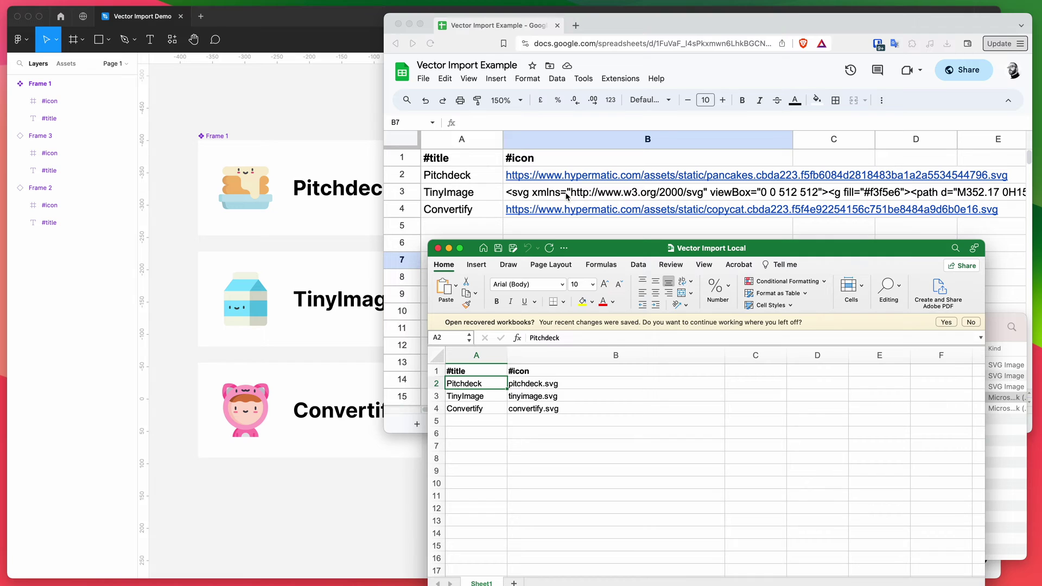
left_click_drag(614, 251, 613, 195)
left_click(552, 330)
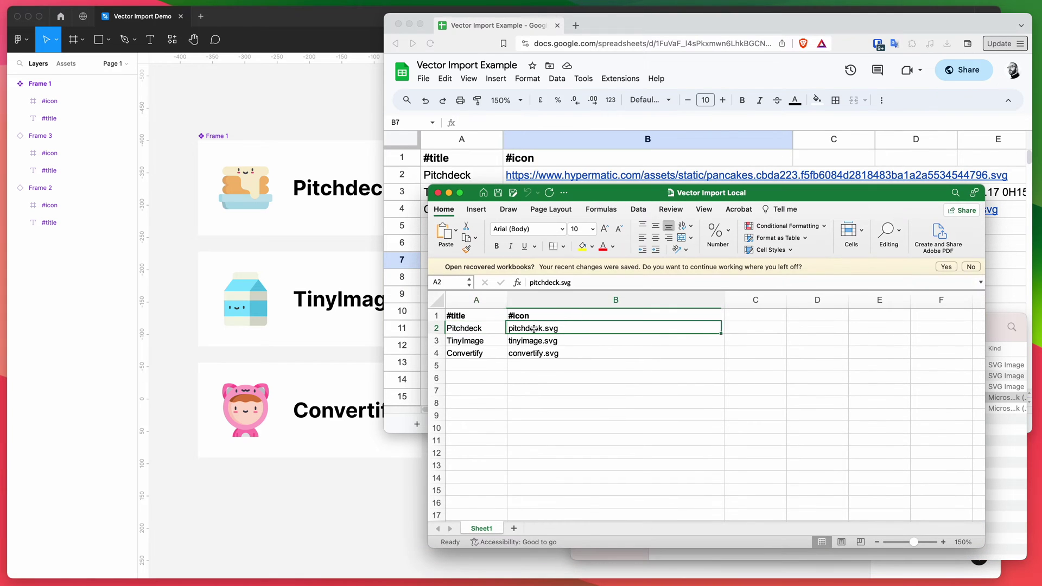
double_click(551, 329)
left_click_drag(573, 329, 508, 329)
key("Return")
key("Return")
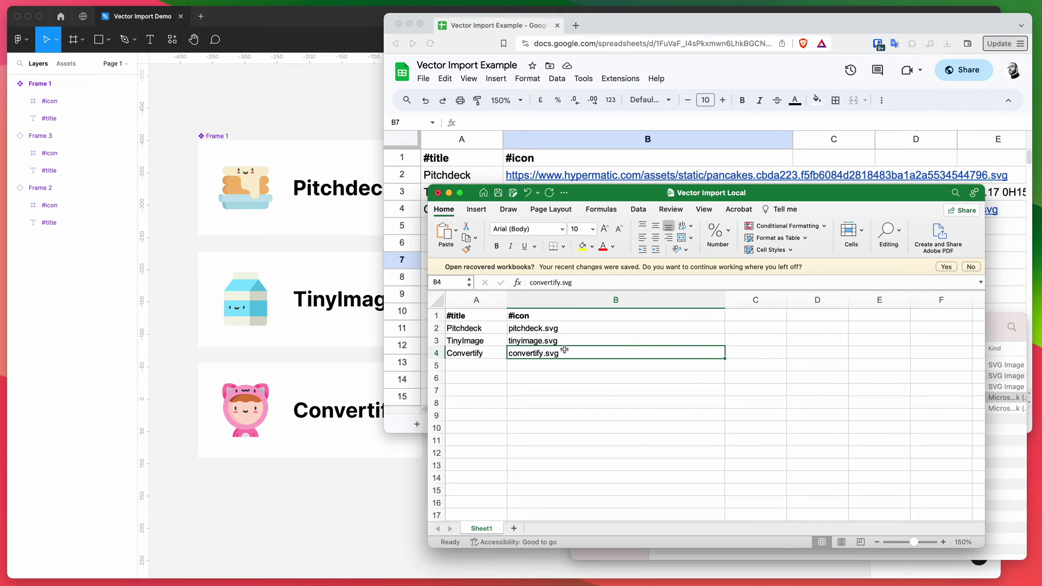
left_click_drag(622, 204, 601, 185)
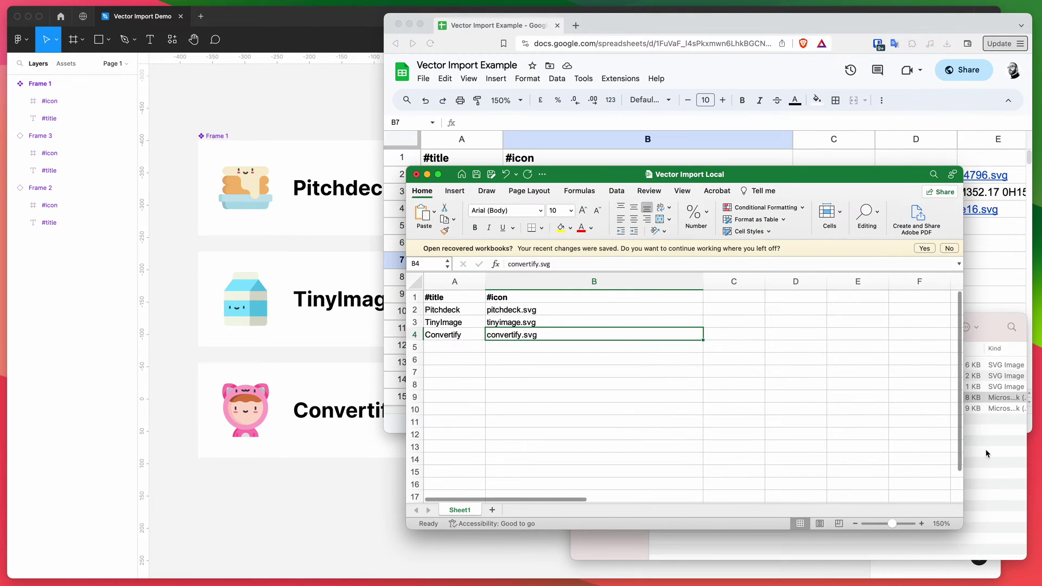
left_click(975, 435)
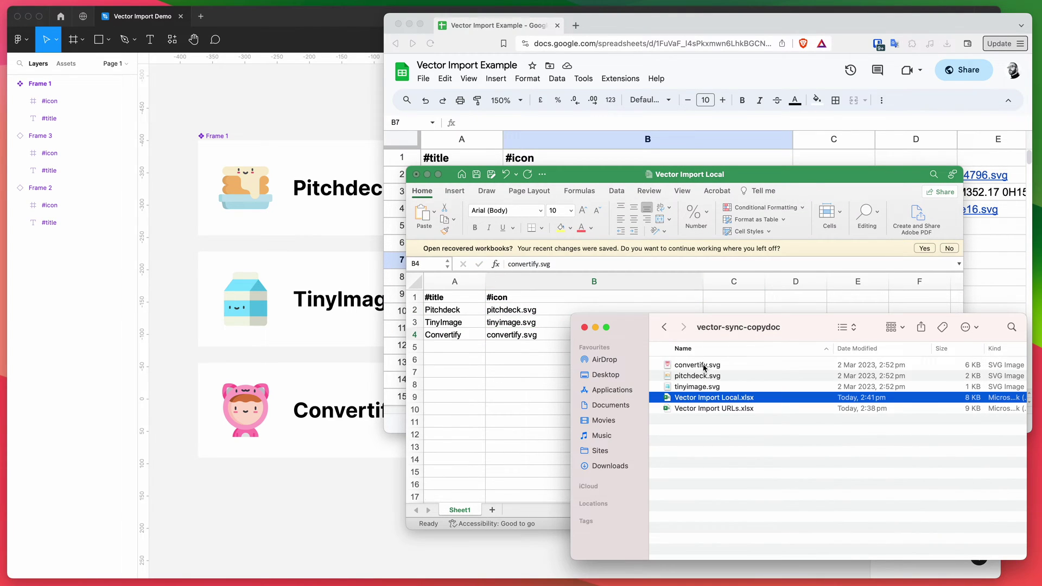
- Compress the three SVG icons and Vector Import Local.xlsx into a zip archive
left_click_drag(704, 368, 704, 386)
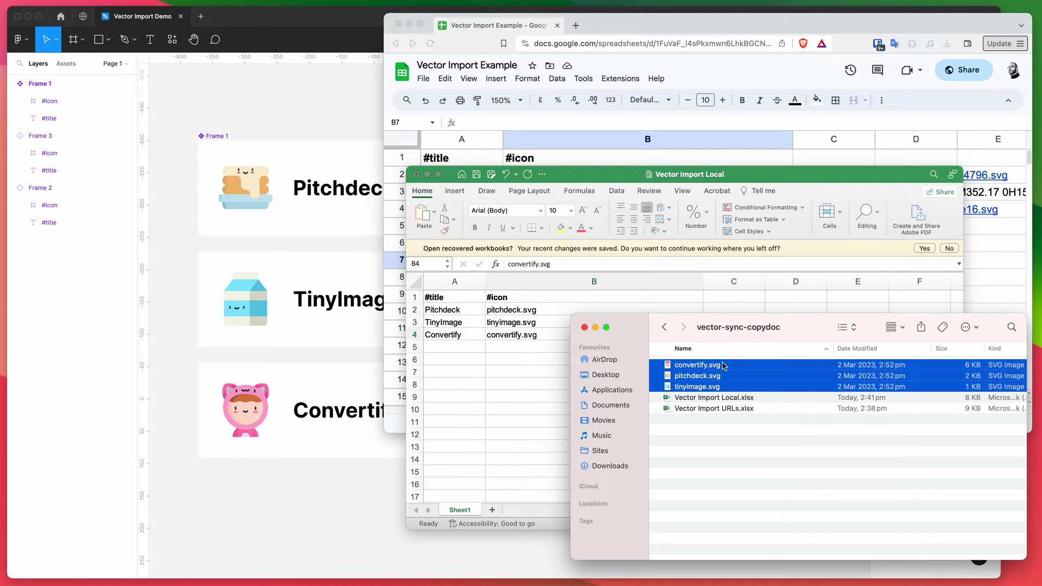
left_click(702, 398, "super")
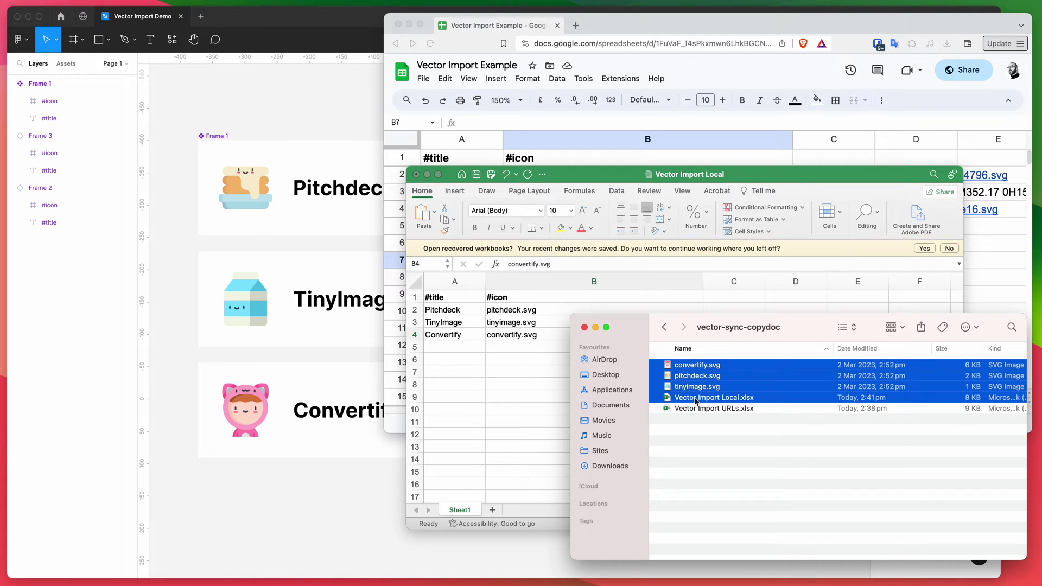
left_click_drag(736, 176, 725, 175)
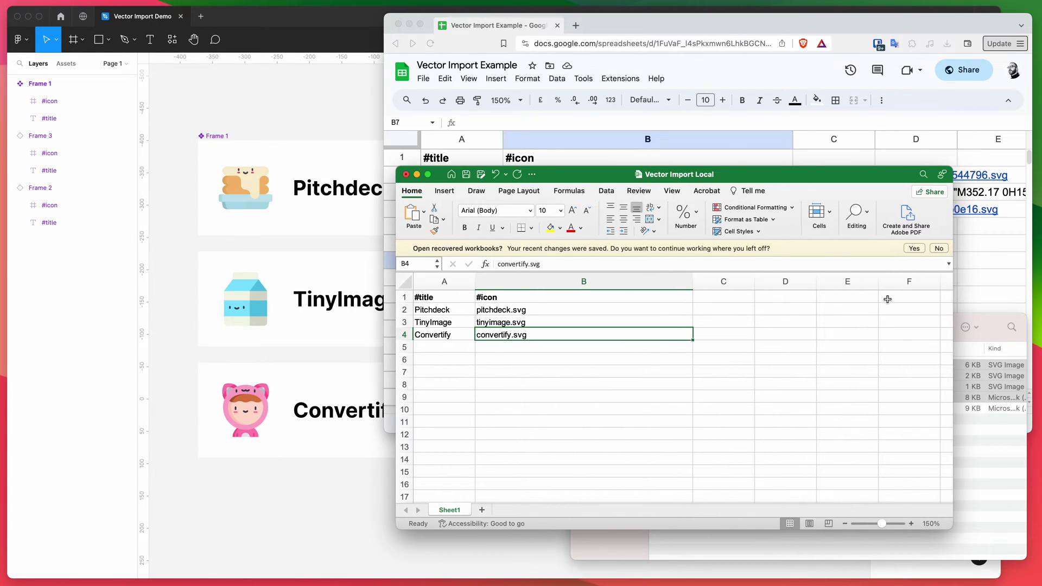
left_click(989, 323)
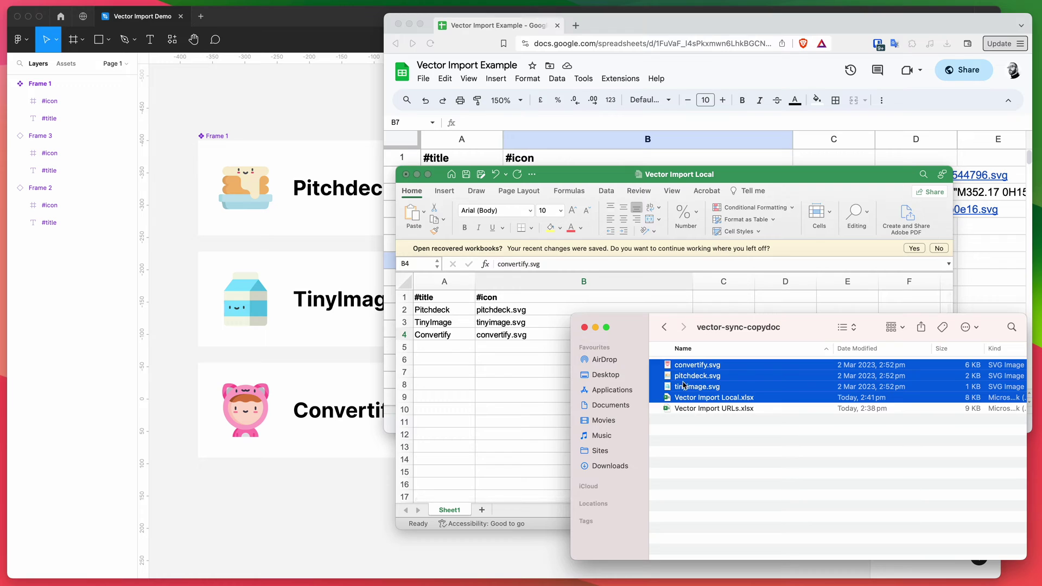
right_click(732, 372)
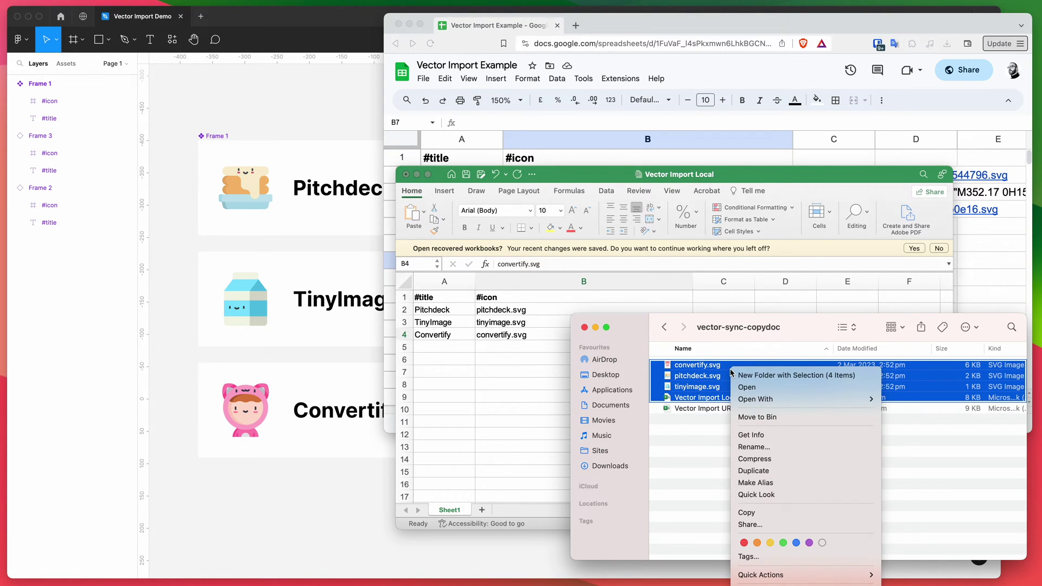
left_click(768, 462)
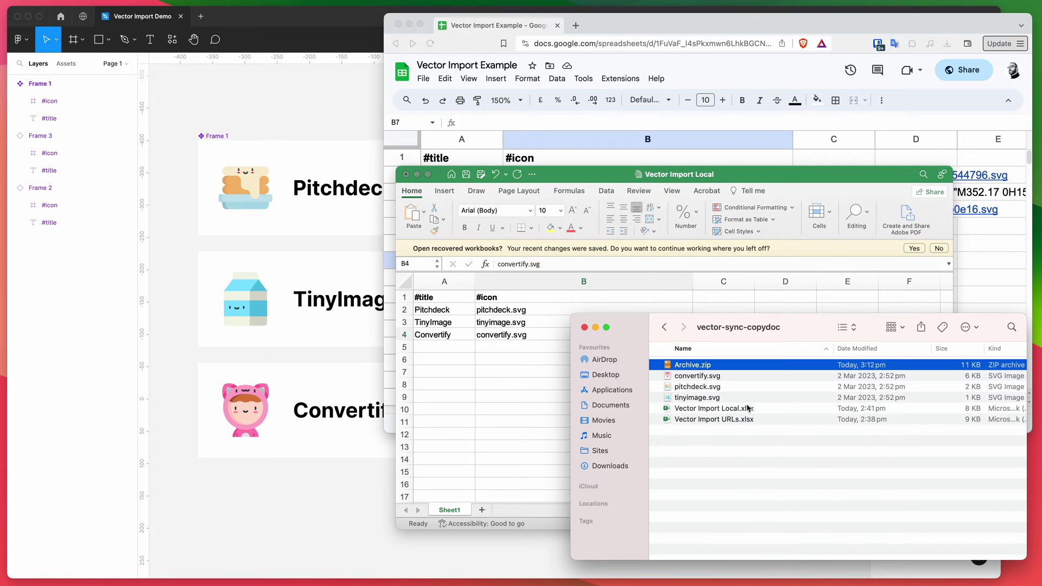
- Rename Archive.zip to import-svg-for-copydoc.zip, then close CopyDoc's sync view in Figma
left_click_drag(787, 338, 784, 341)
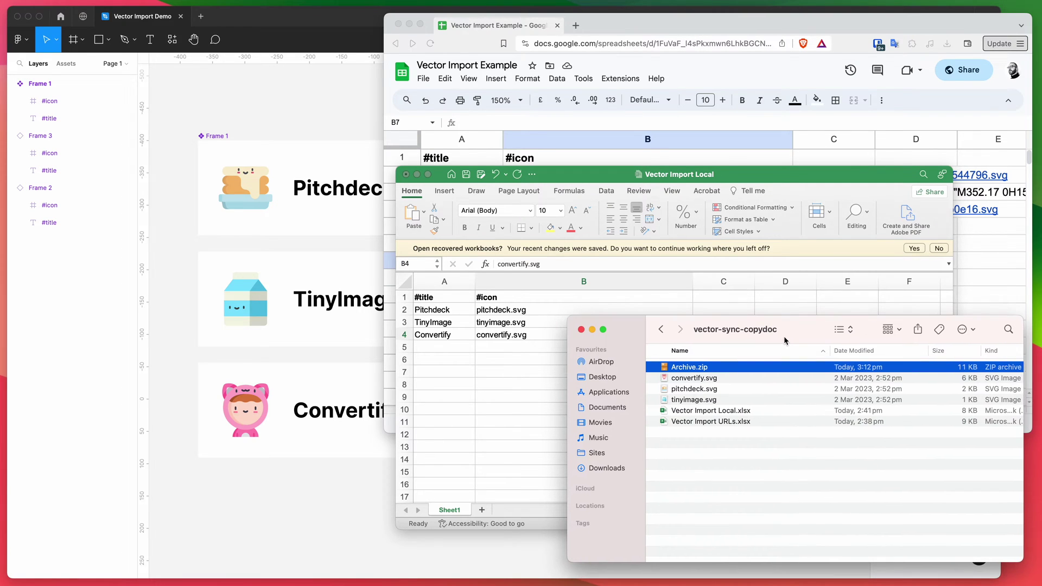
left_click(714, 379)
left_click(710, 399, "shift")
left_click(718, 411)
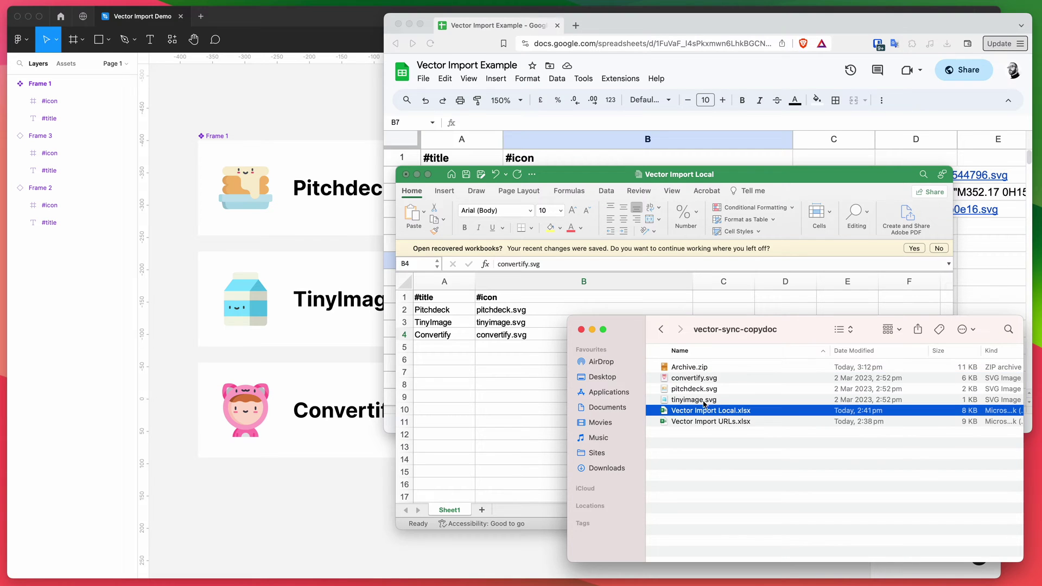
left_click(673, 369)
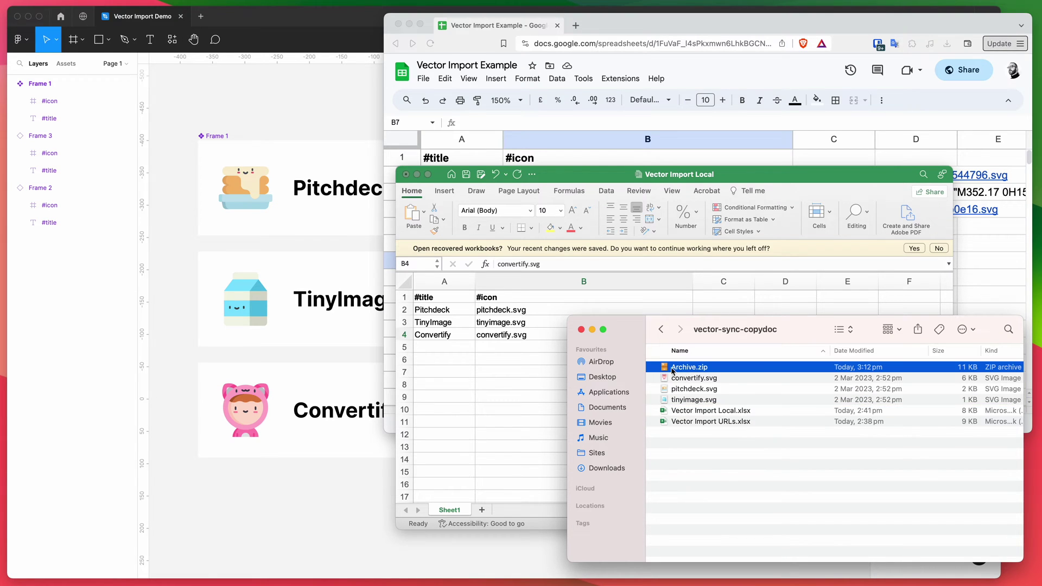
left_click(700, 369)
type("import-doc")
key("BackSpace")
key("BackSpace")
key("BackSpace")
type("svg-for-cop")
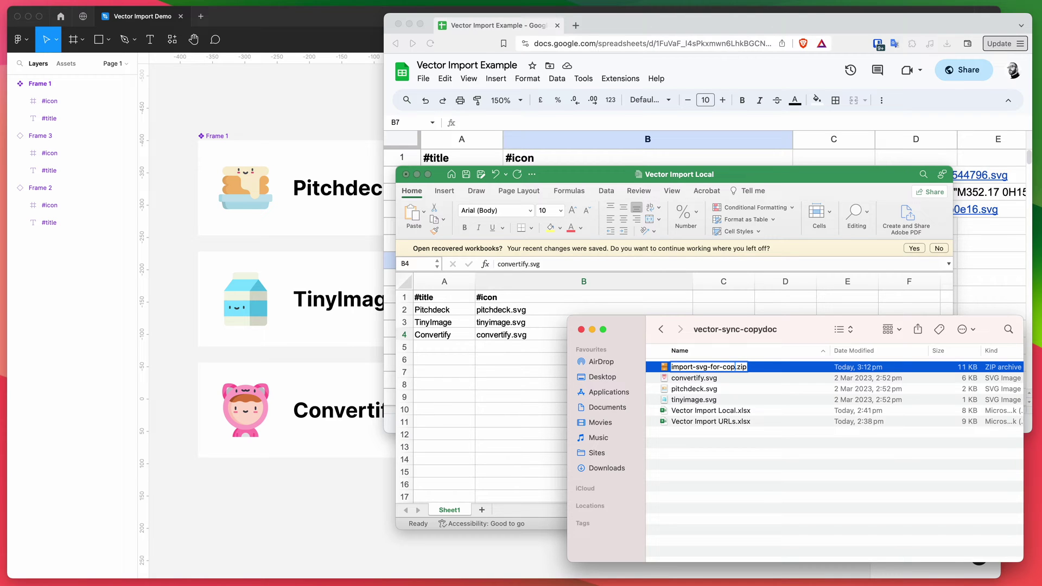
type("ydoc")
key("Return")
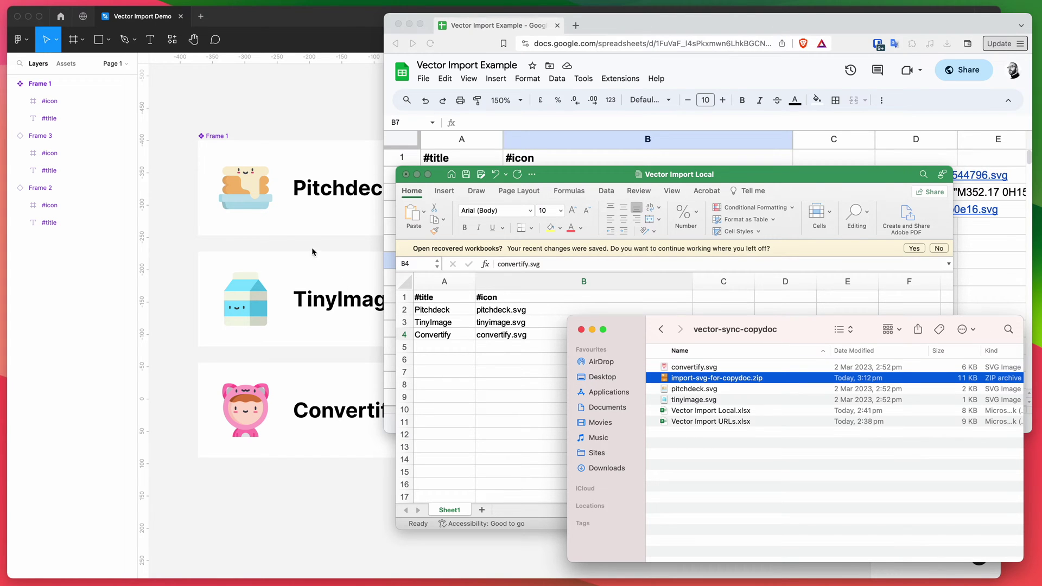
left_click(326, 249)
left_click(667, 256)
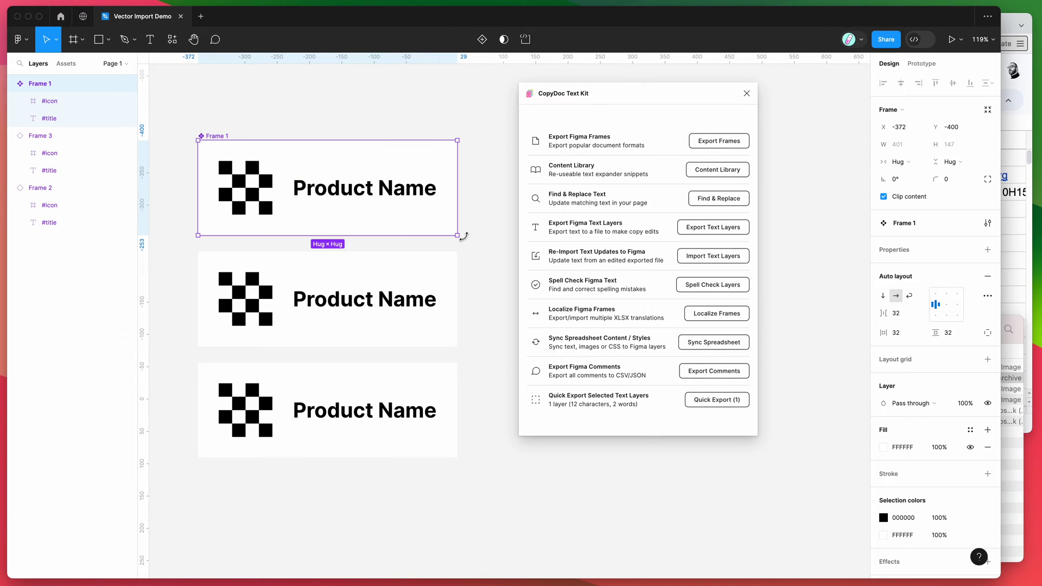
- Select, then deselect, the middle card to confirm all three show Product Name placeholders
left_click(395, 274)
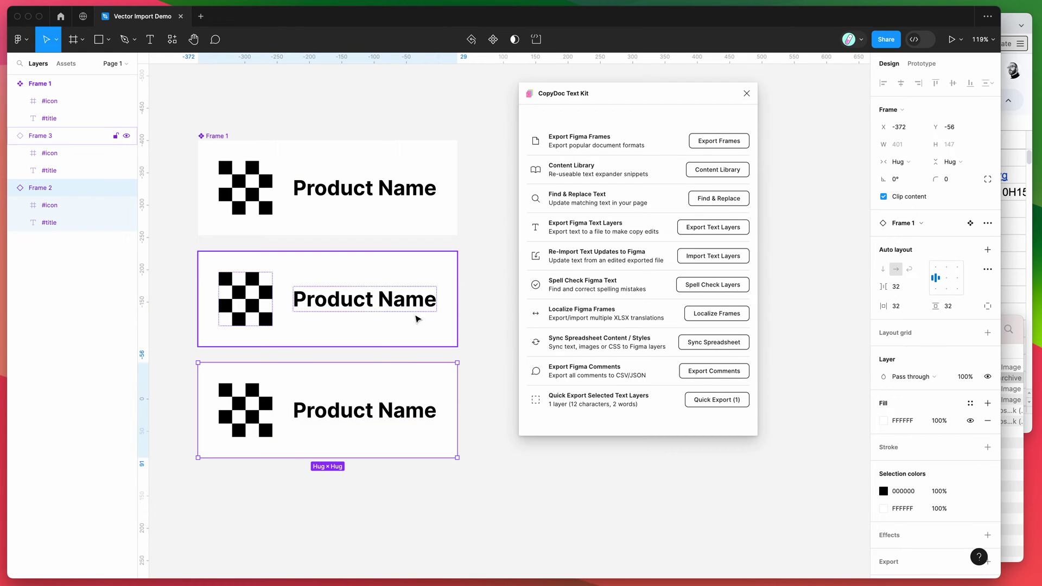
key("Escape")
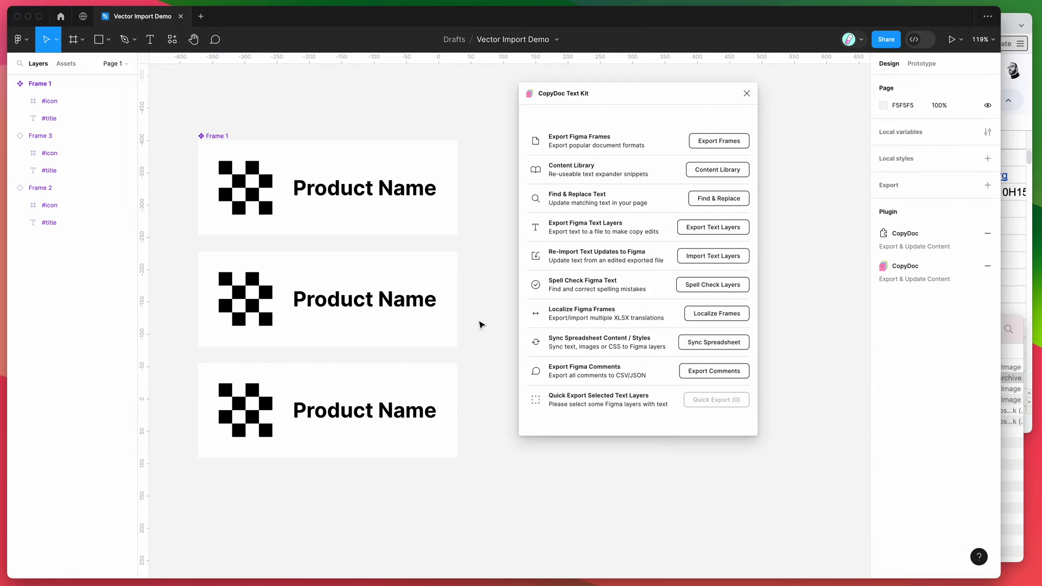
- Drop import-svg-for-copydoc.zip into CopyDoc's Sync Spreadsheet zone, keeping Top to Bottom order
left_click(701, 346)
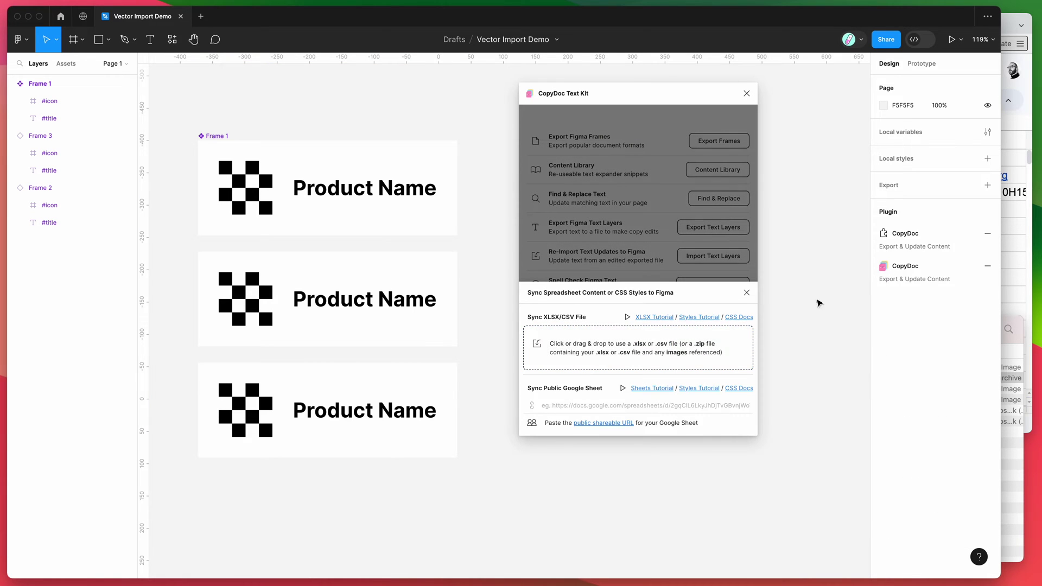
left_click(1004, 323)
left_click_drag(809, 267, 979, 300)
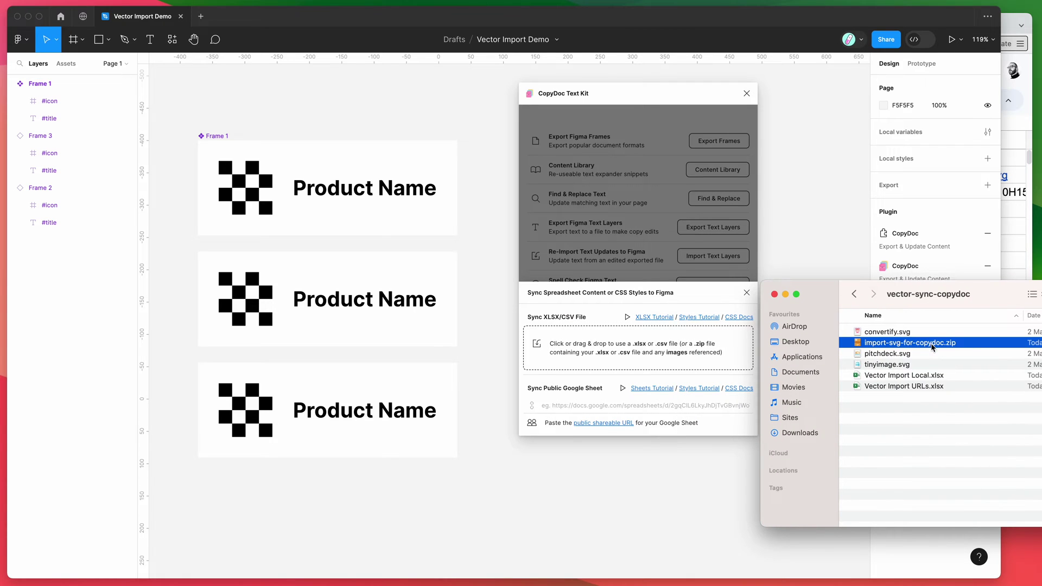
left_click_drag(933, 347, 614, 349)
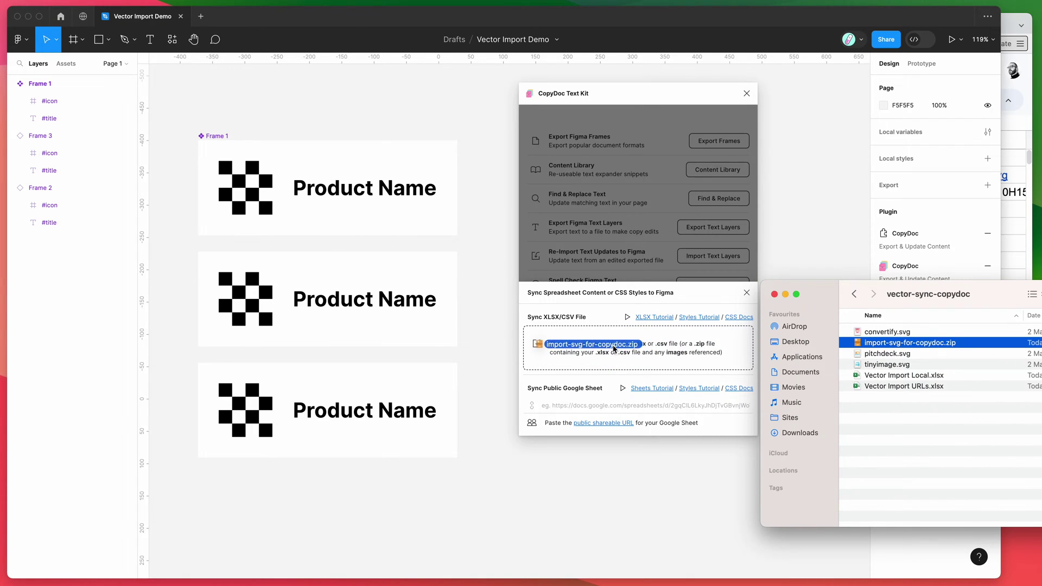
left_click(632, 290)
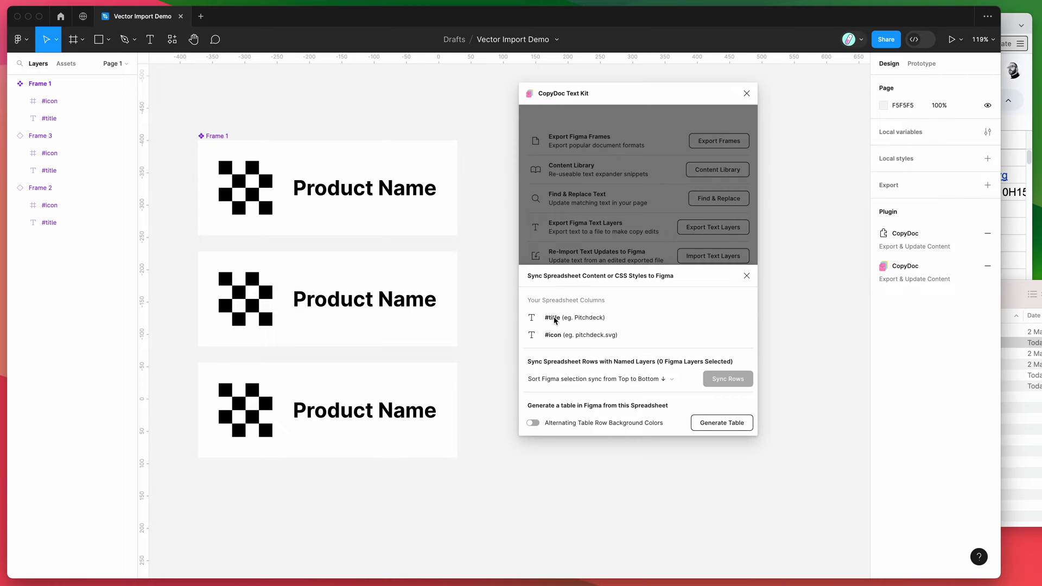
left_click(621, 378)
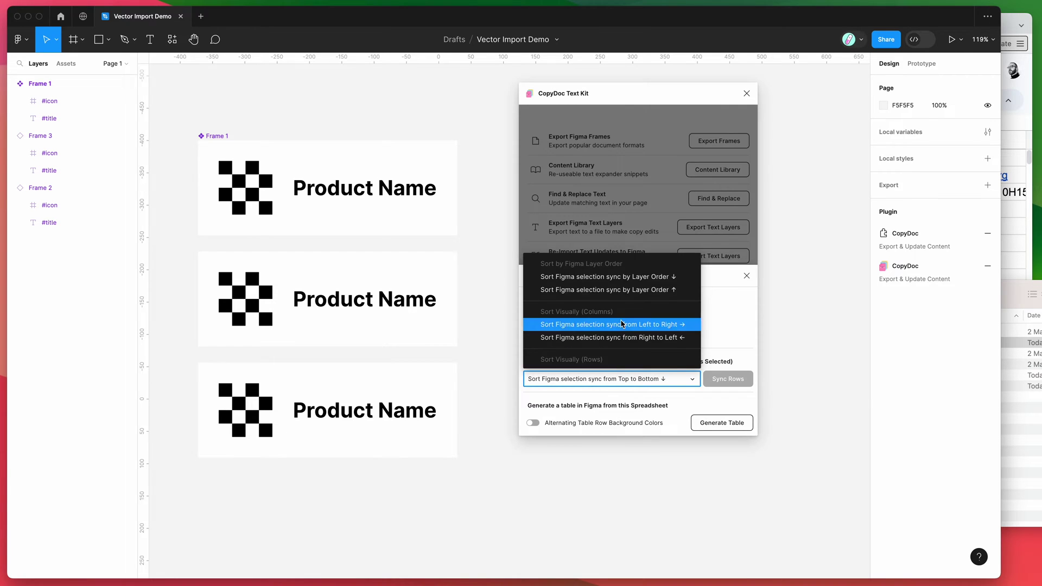
scroll(622, 324, "down", 3)
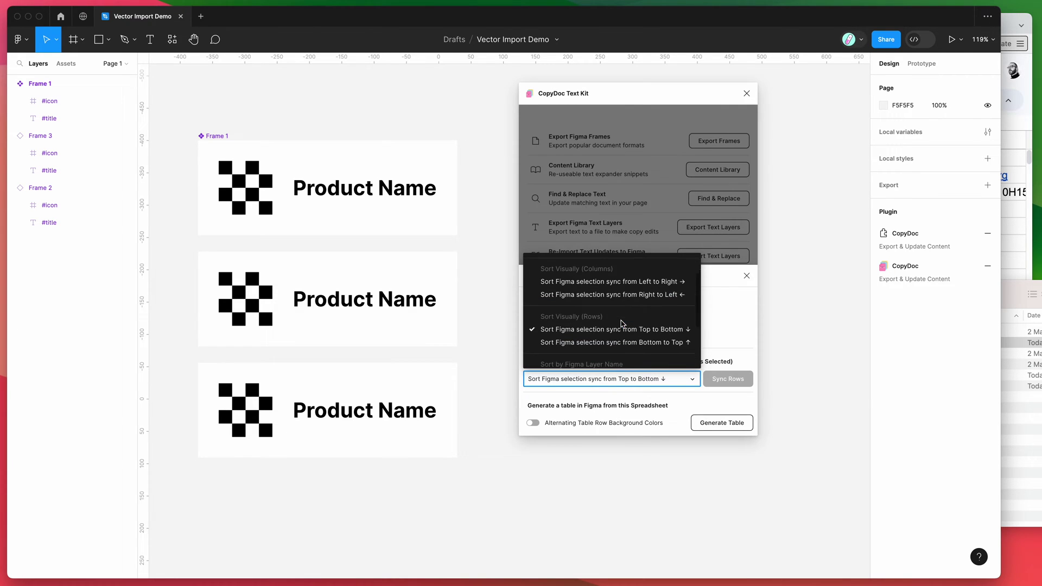
left_click(590, 322)
- Select all three card frames and sync the zip's rows into them
left_click(380, 205)
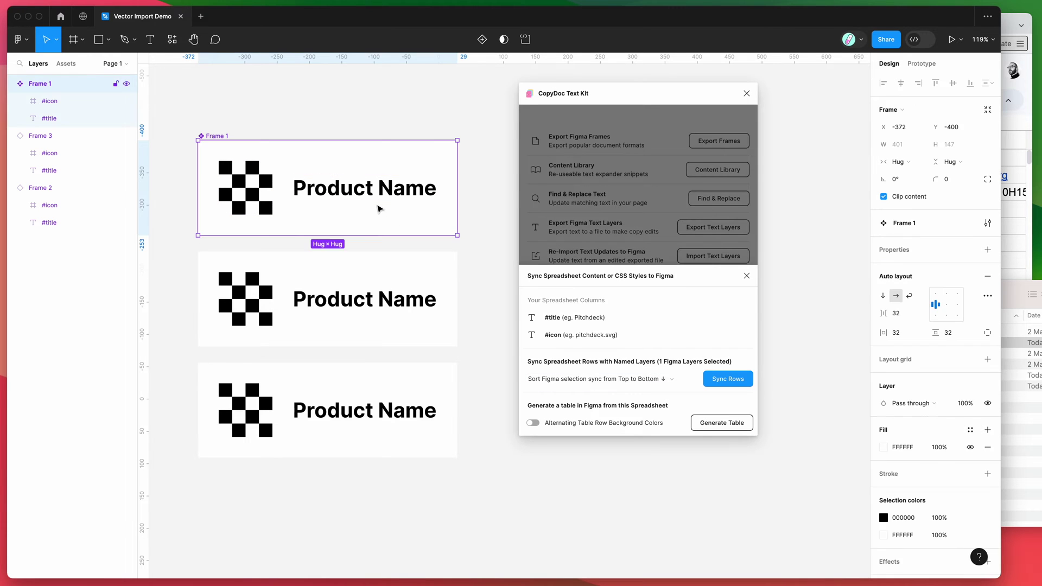
left_click(382, 272, "shift")
left_click(390, 380, "shift")
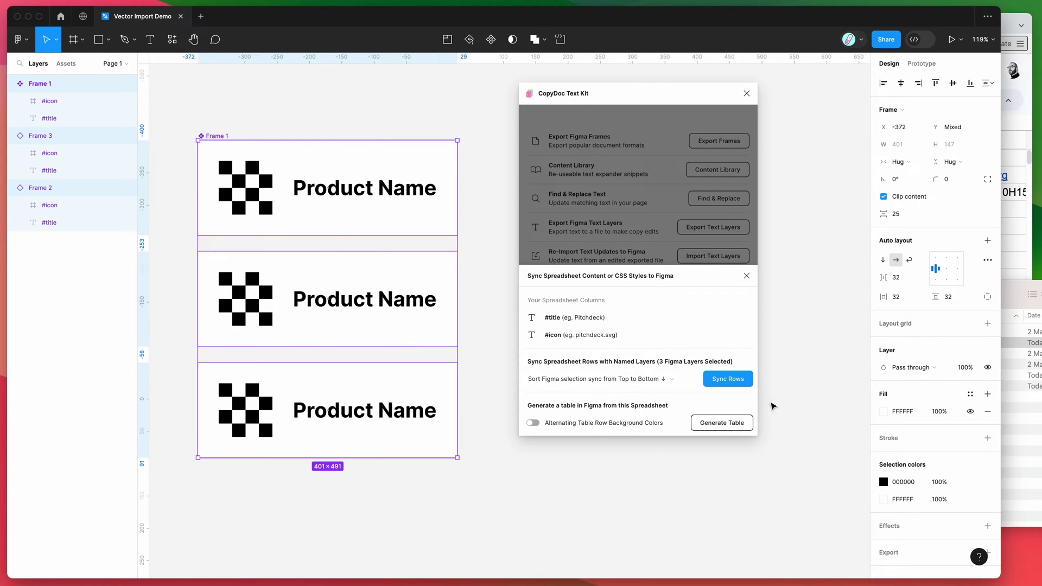
left_click(729, 380)
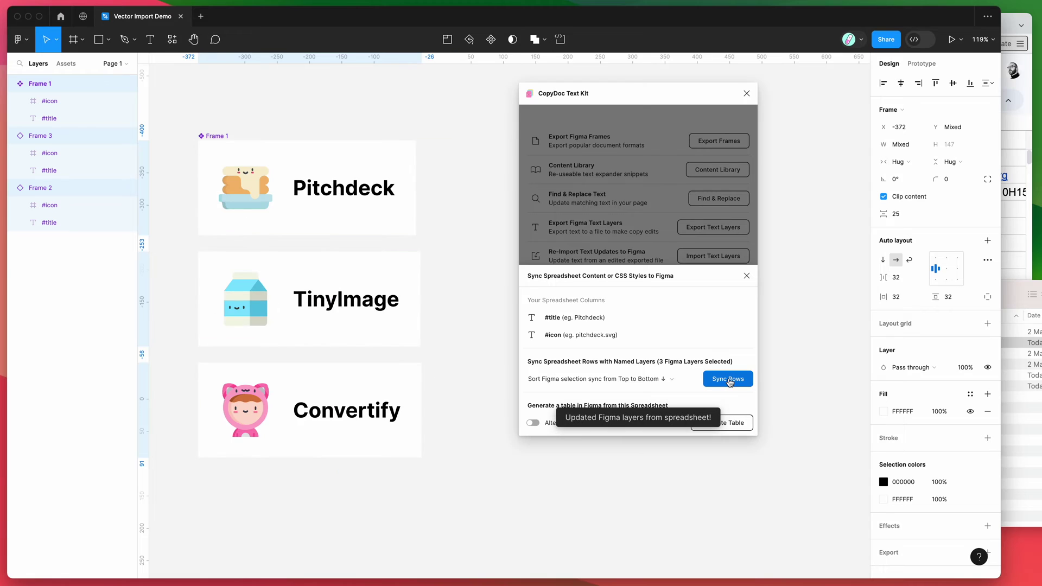
- Compare the TinyImage card with tinyimage.svg, pitchdeck.svg and convertify.svg in Finder
left_click(366, 206)
left_click(438, 204)
left_click(383, 284)
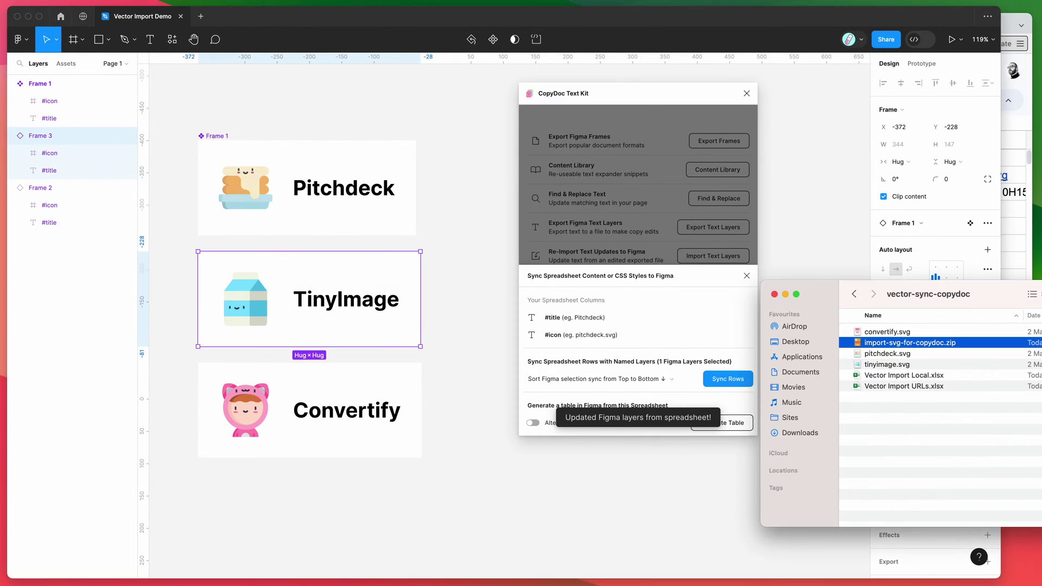
left_click_drag(963, 296, 917, 295)
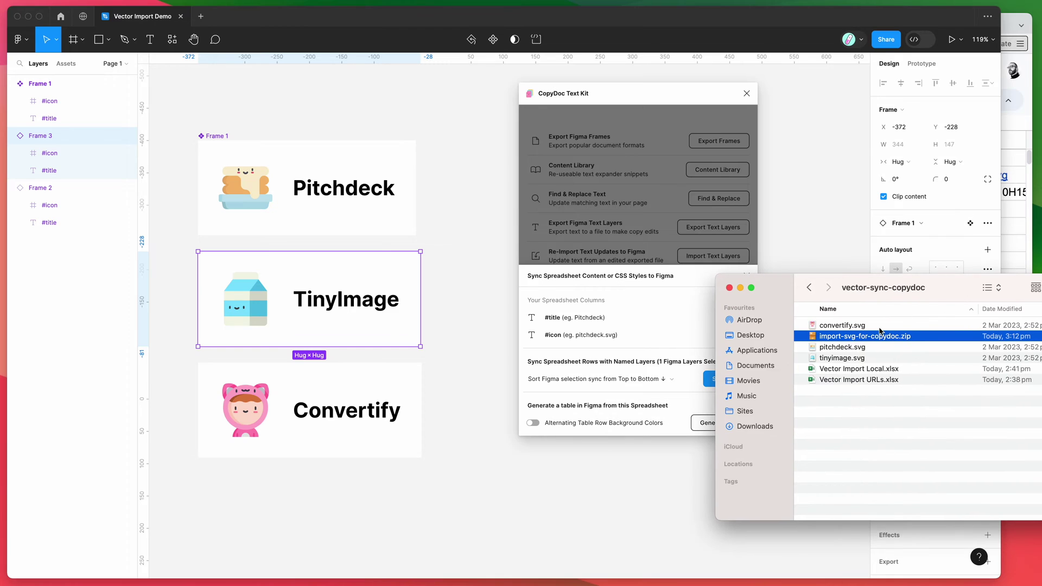
left_click(852, 359)
left_click(853, 349)
left_click(853, 328)
left_click(848, 350)
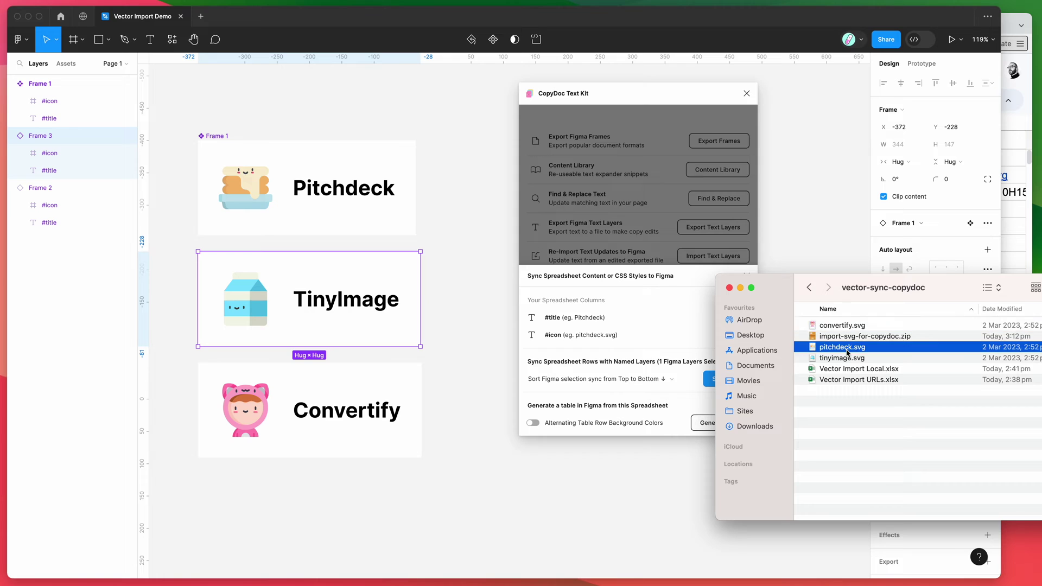
left_click(846, 360)
left_click(855, 327)
left_click_drag(891, 293, 802, 292)
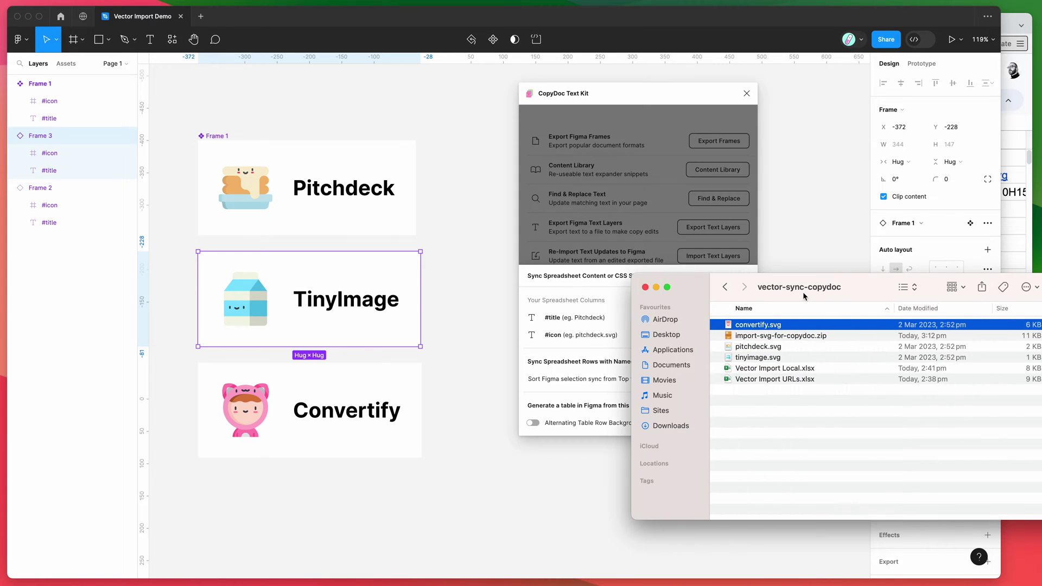
- Go over the SVG and xlsx files, then show the zip being dragged toward CopyDoc
left_click(771, 346, "super")
left_click(771, 359, "super")
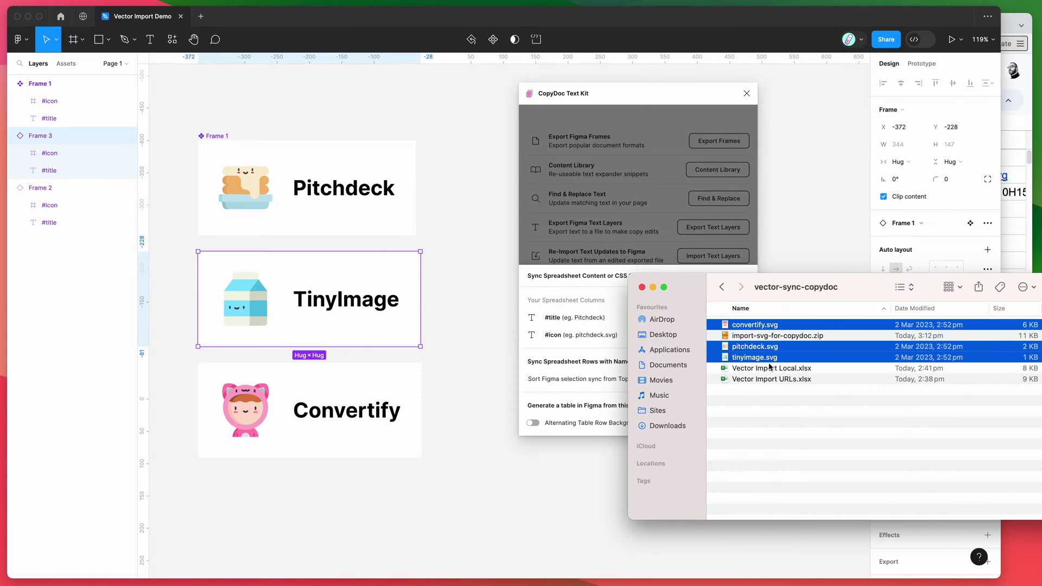
left_click(788, 369, "super")
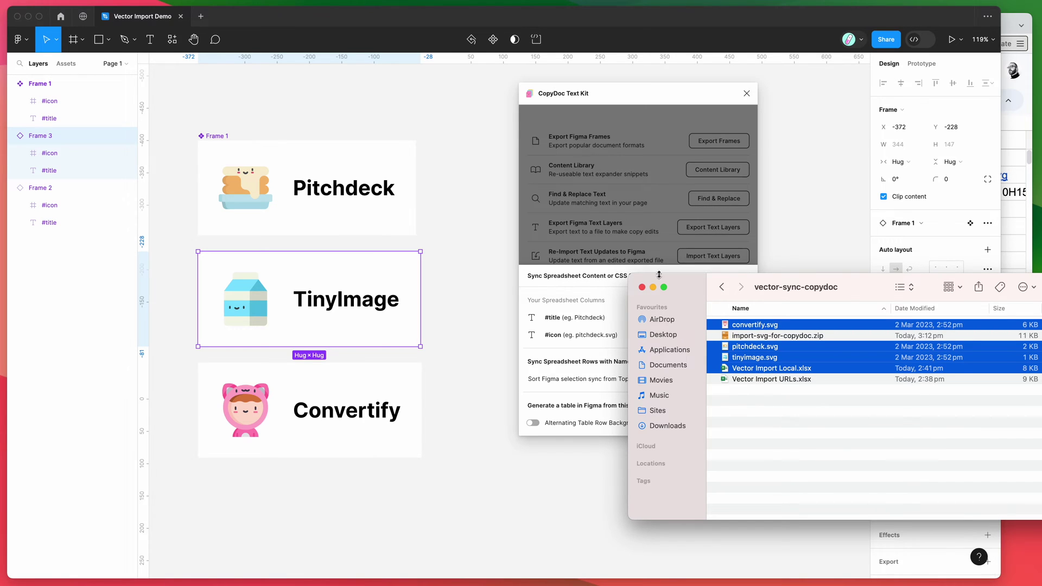
left_click_drag(846, 297, 822, 294)
left_click(795, 340)
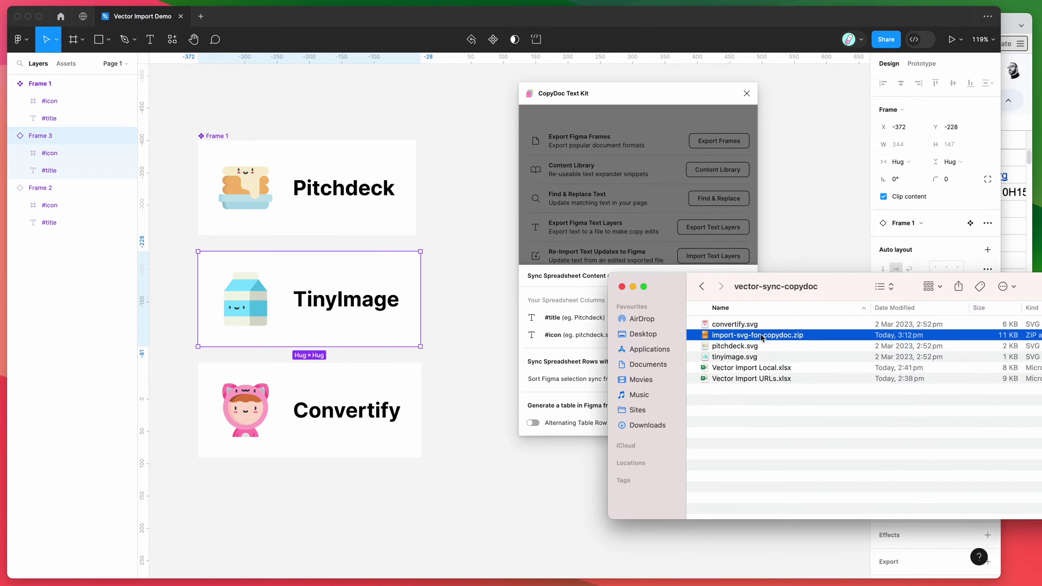
left_click_drag(771, 337, 577, 340)
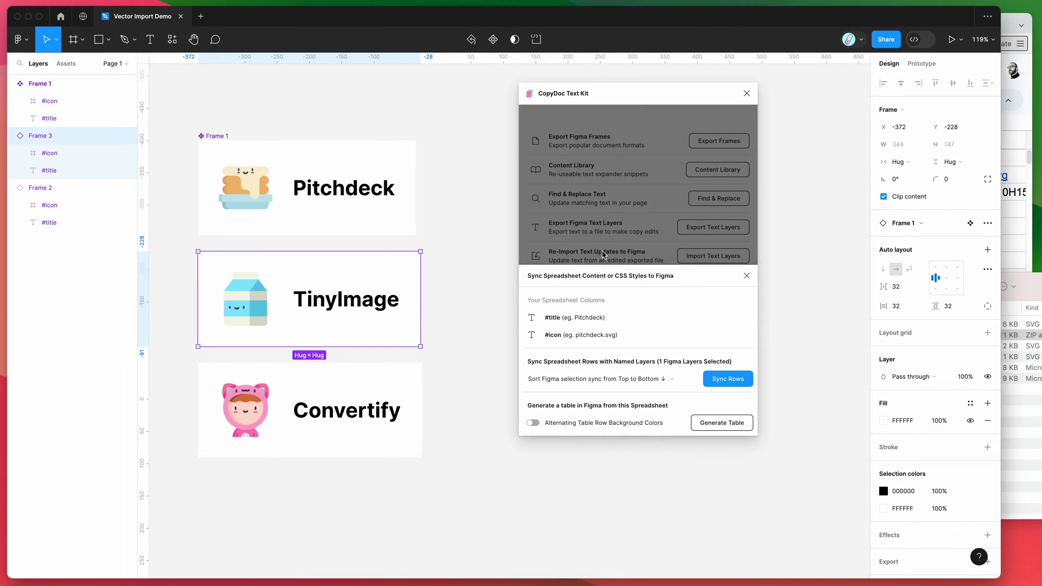
- Check the TinyImage and Convertify cards on the canvas, then bring the Google Sheet forward
left_click(494, 298)
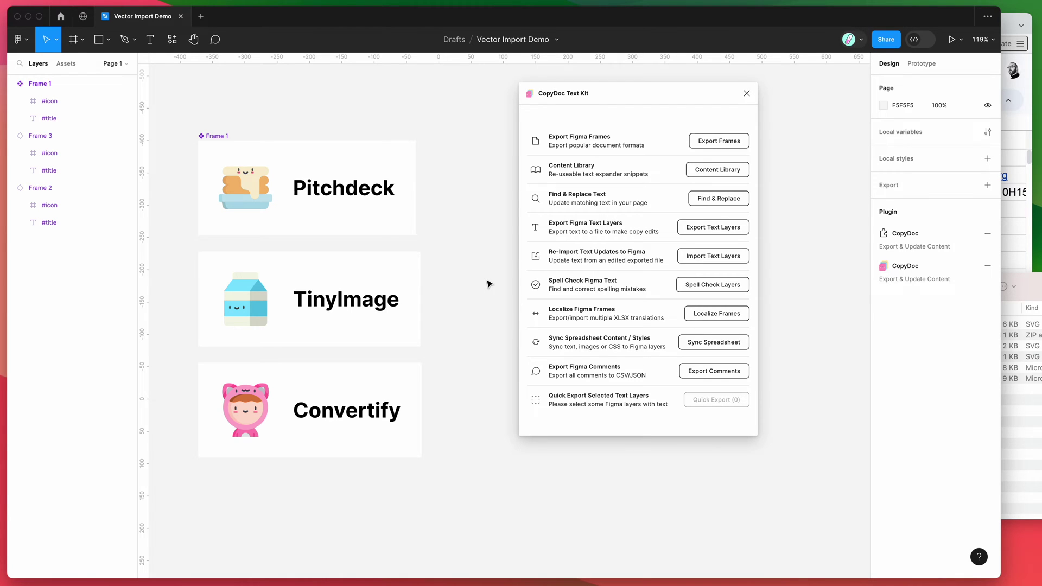
left_click(337, 204)
left_click(334, 292)
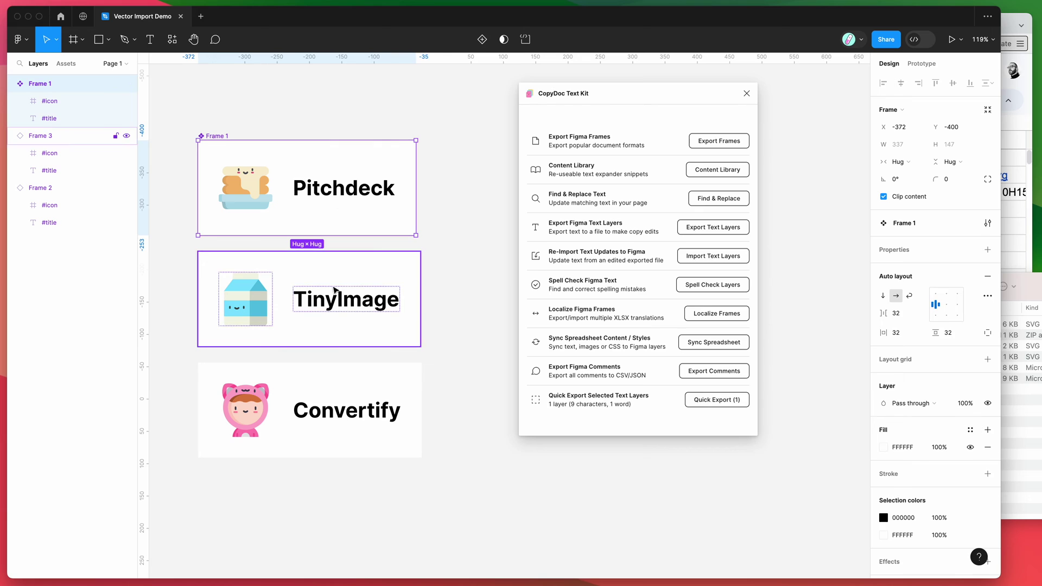
left_click(339, 365)
left_click(461, 375)
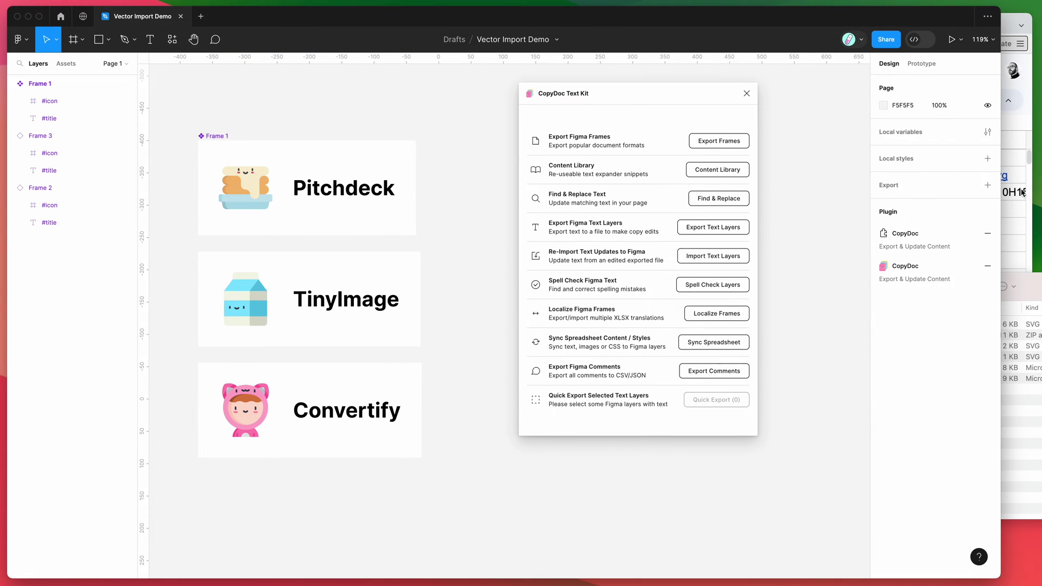
left_click(1005, 222)
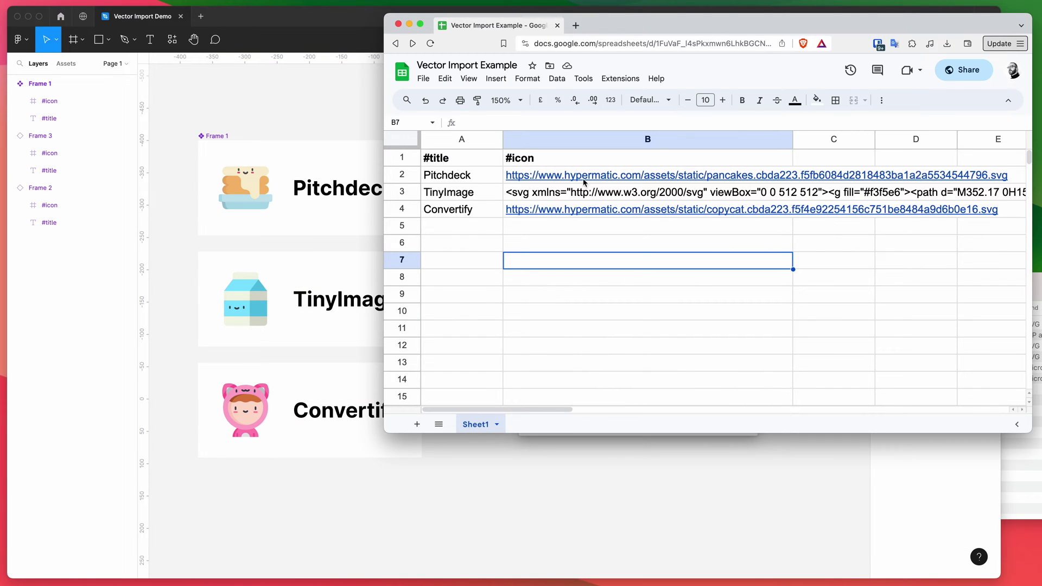
- Inspect TinyImage's inline SVG in B3 and review the project files, including Vector Import URLs.xlsx
left_click(523, 200)
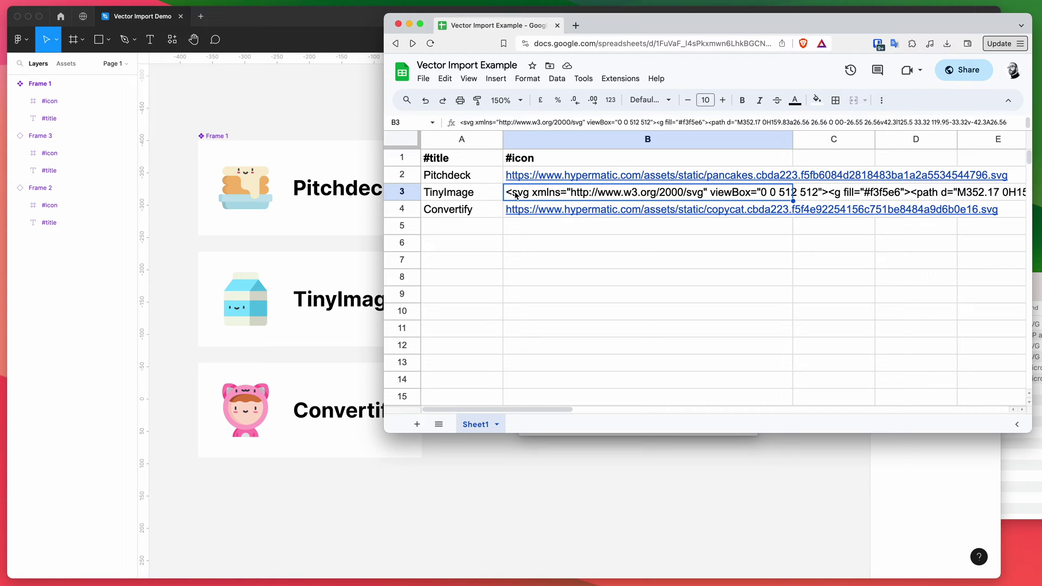
left_click(1023, 444)
left_click(742, 350)
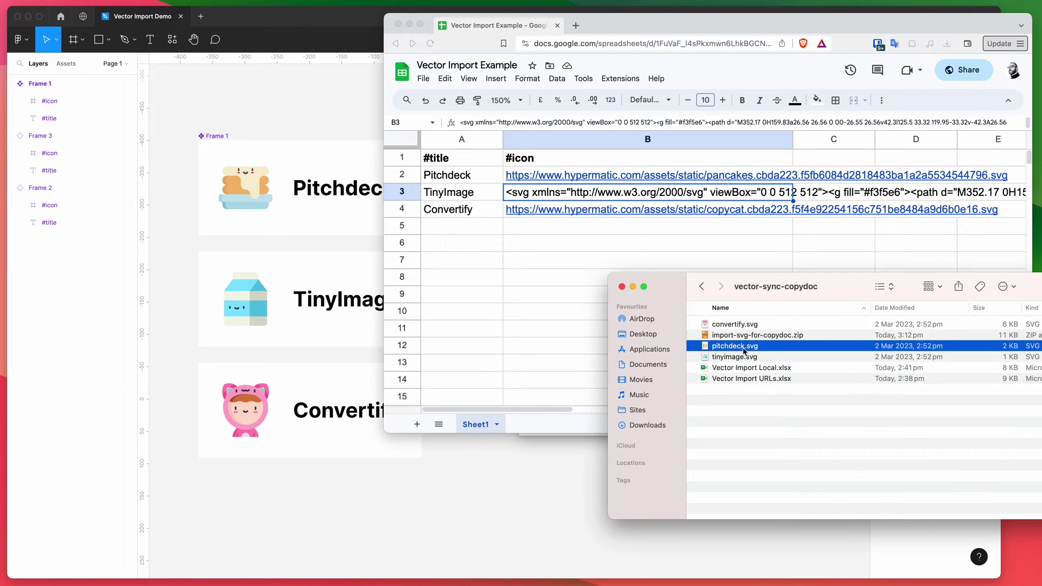
left_click(747, 360, "shift")
left_click(747, 325, "super")
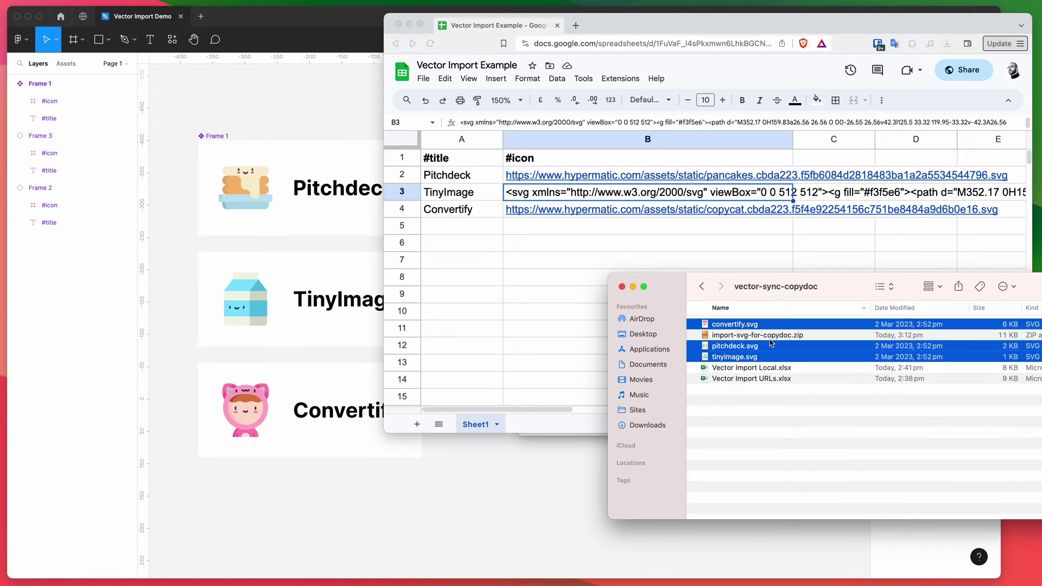
left_click(745, 339)
left_click(740, 369)
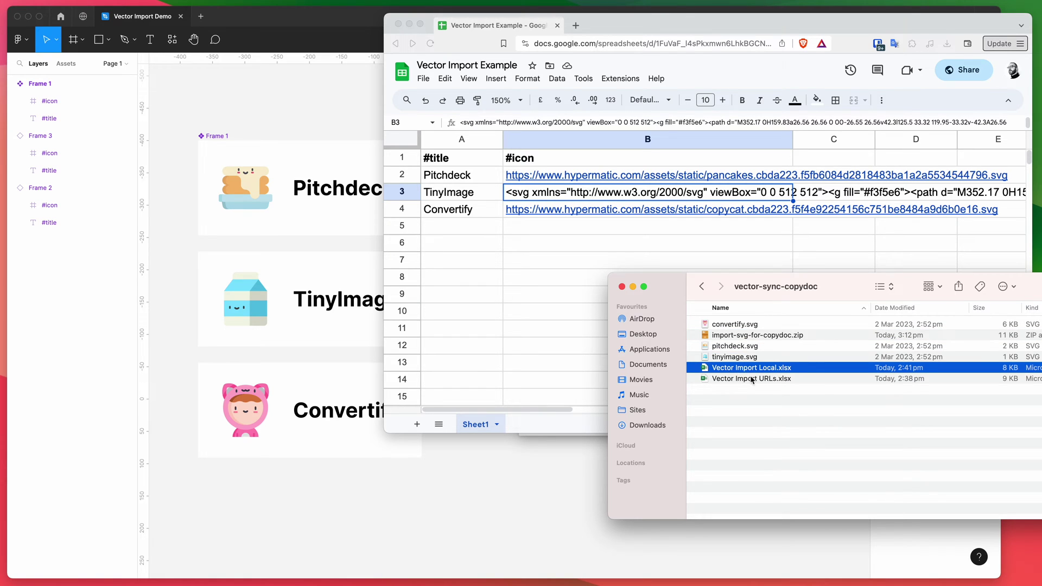
left_click(740, 382)
- Download Vector Import Example as Microsoft Excel (.xlsx) and reopen CopyDoc's Sync Spreadsheet in Figma
left_click(549, 272)
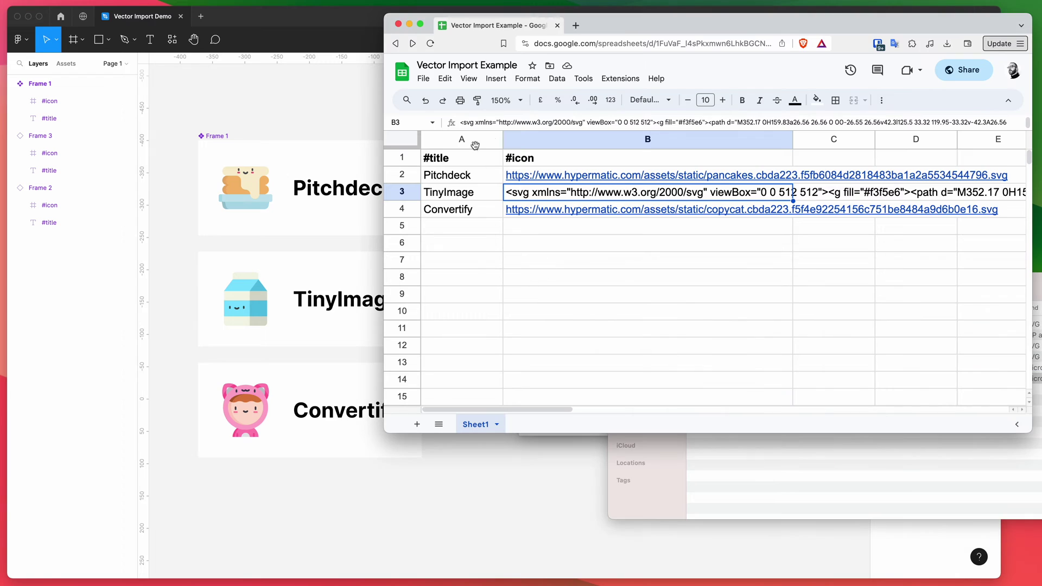
left_click(461, 66)
left_click(424, 79)
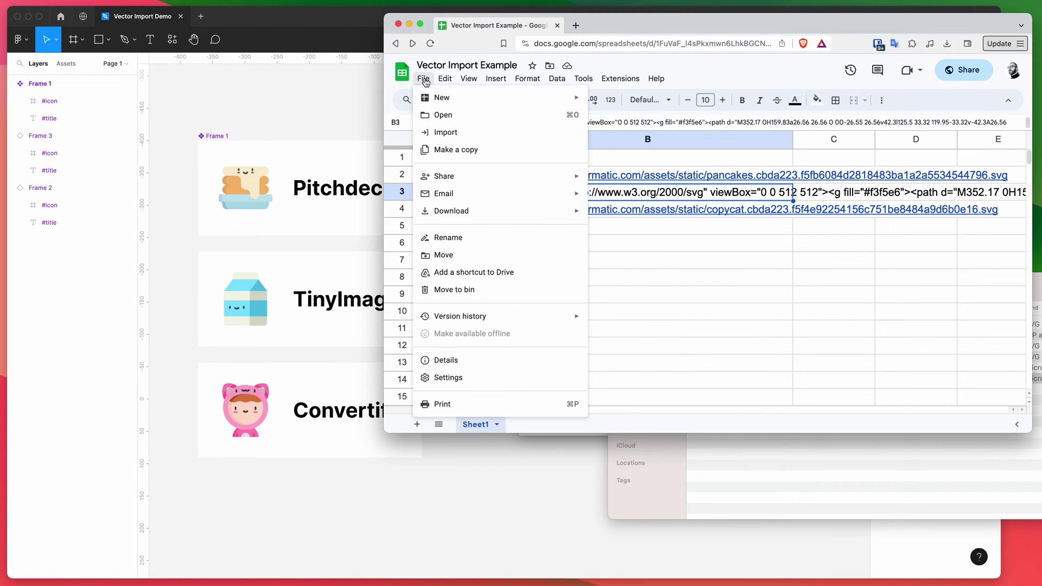
mouse_move(489, 212)
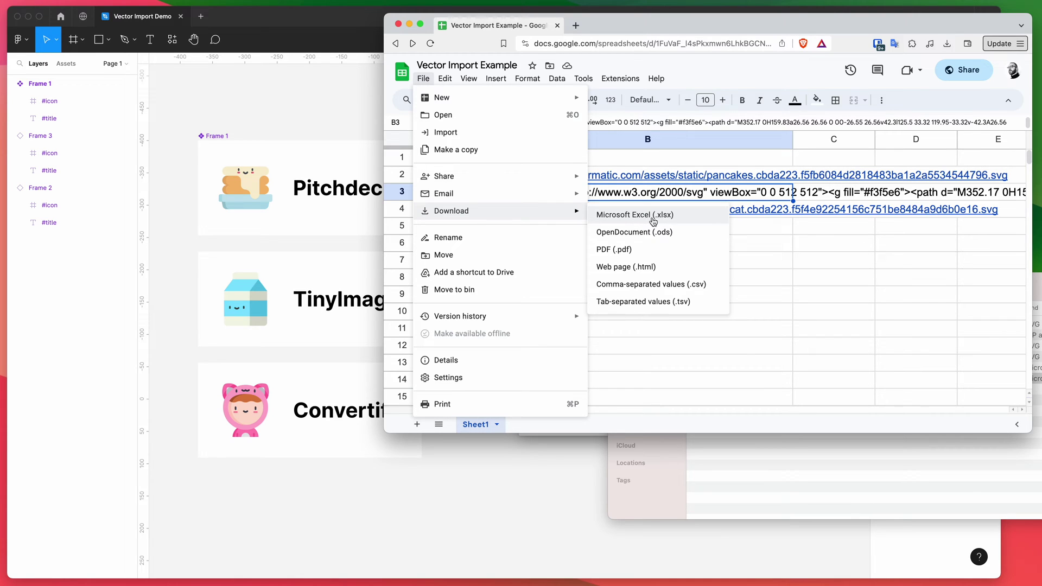
left_click(756, 233)
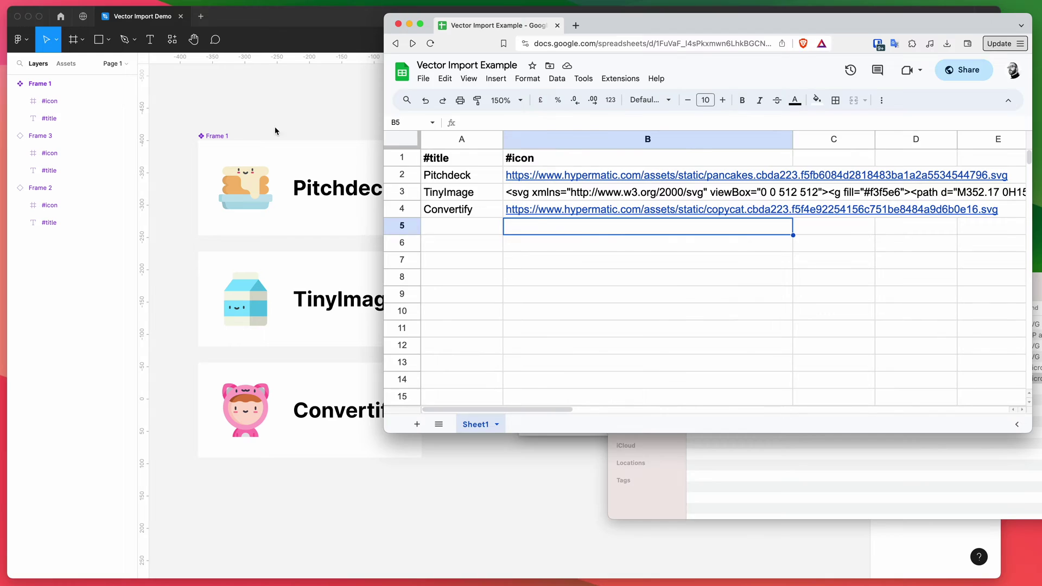
key("super+Tab")
left_click(692, 346)
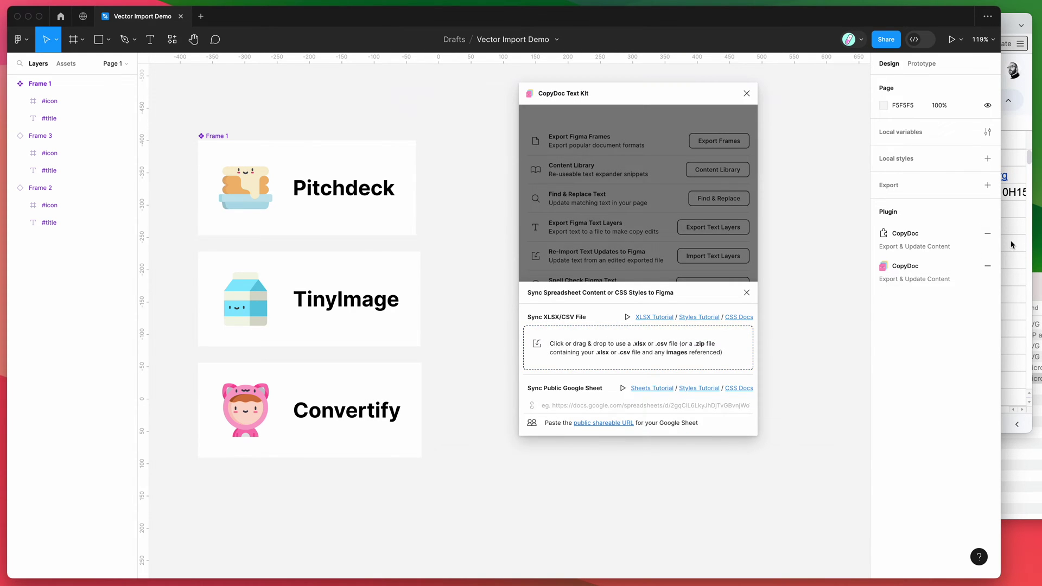
key("super+Tab")
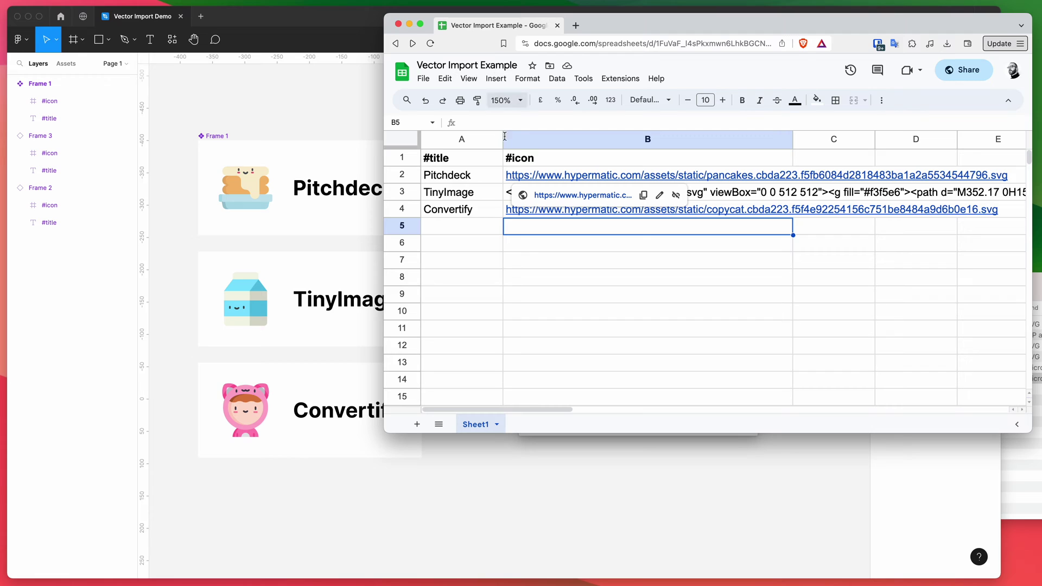
left_click(462, 225)
left_click(460, 158)
left_click_drag(459, 161, 477, 215)
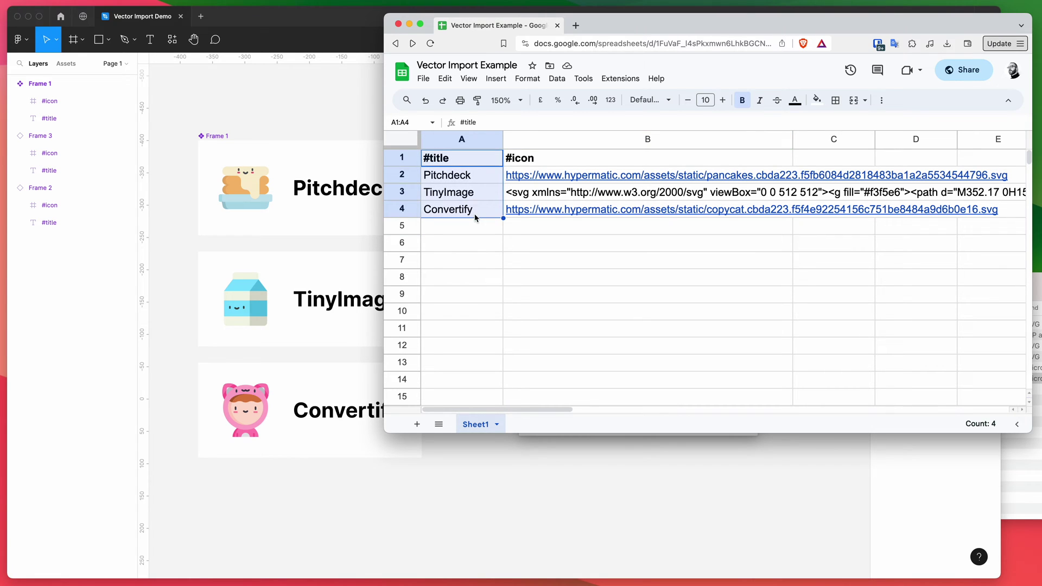
left_click(521, 194)
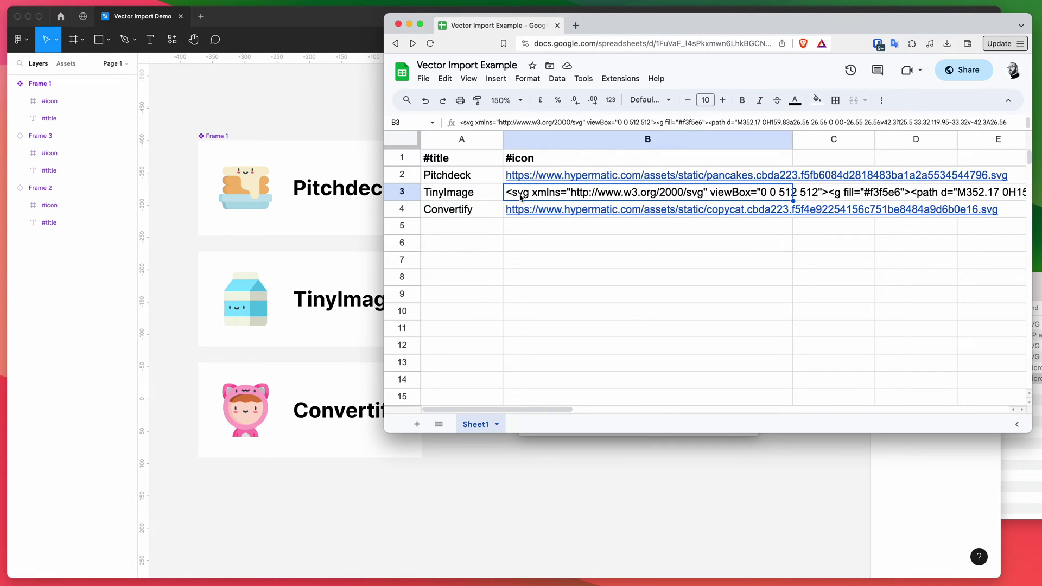
double_click(513, 197)
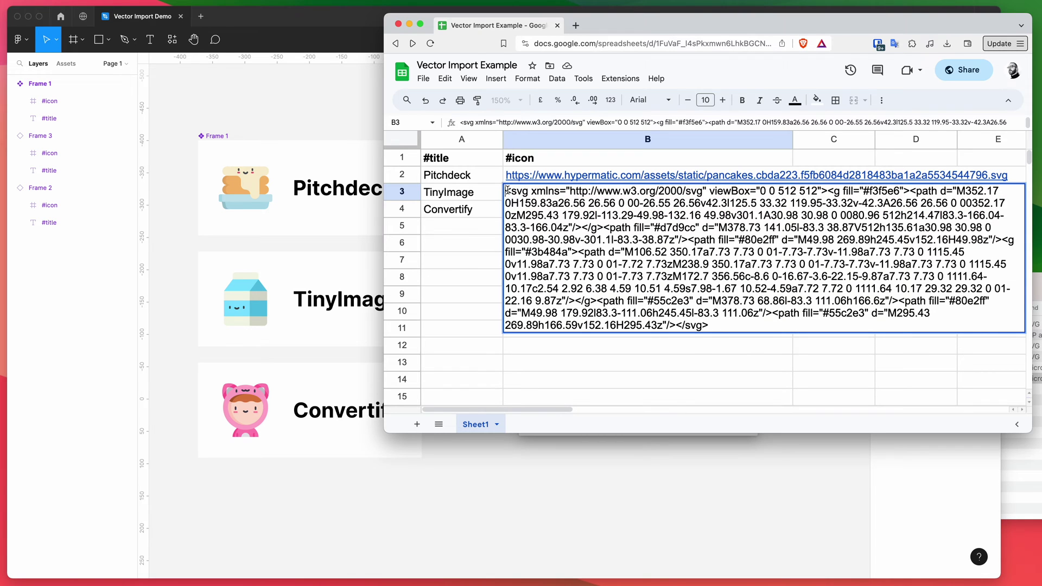
key("super+a")
left_click(723, 329)
left_click(583, 250)
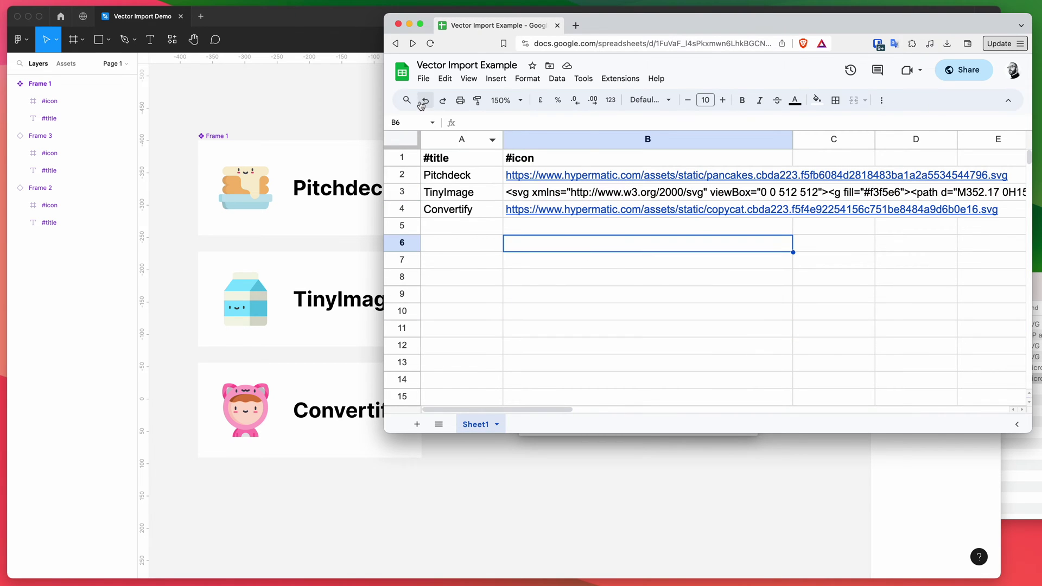
left_click(424, 78)
mouse_move(472, 211)
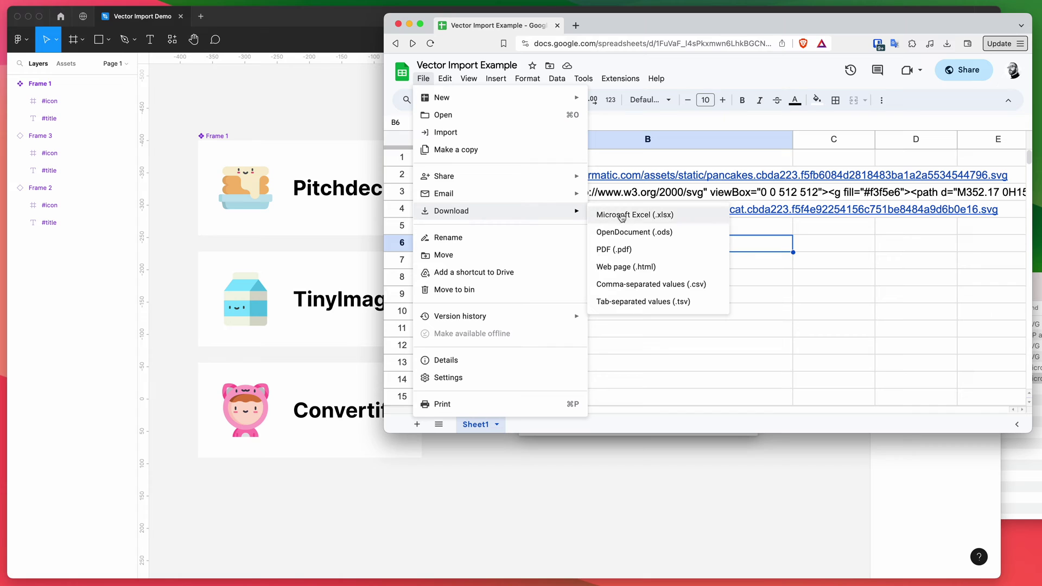
left_click(797, 233)
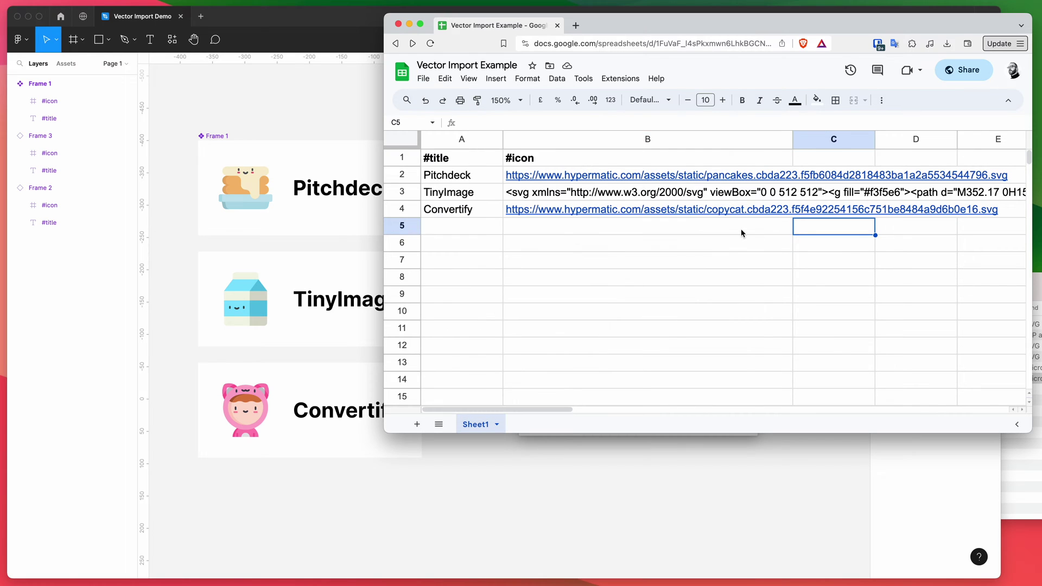
left_click(578, 233)
left_click(480, 231)
left_click(324, 129)
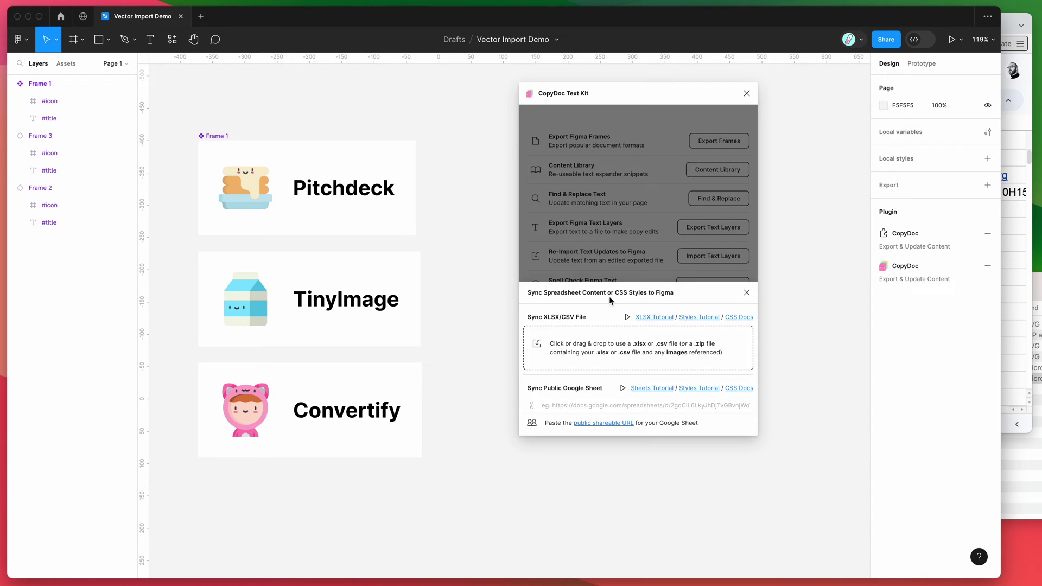
- Close CopyDoc's sync panel, zoom out, and select the Pitchdeck, TinyImage and Convertify cards
left_click(670, 264)
scroll(470, 240, "down", 3)
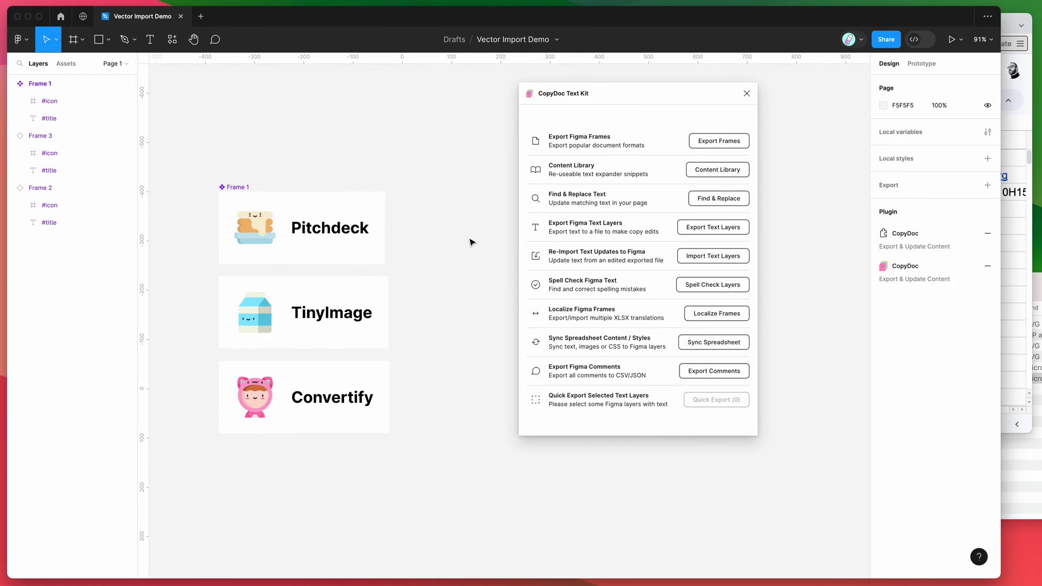
scroll(470, 239, "down", 3)
left_click(289, 178)
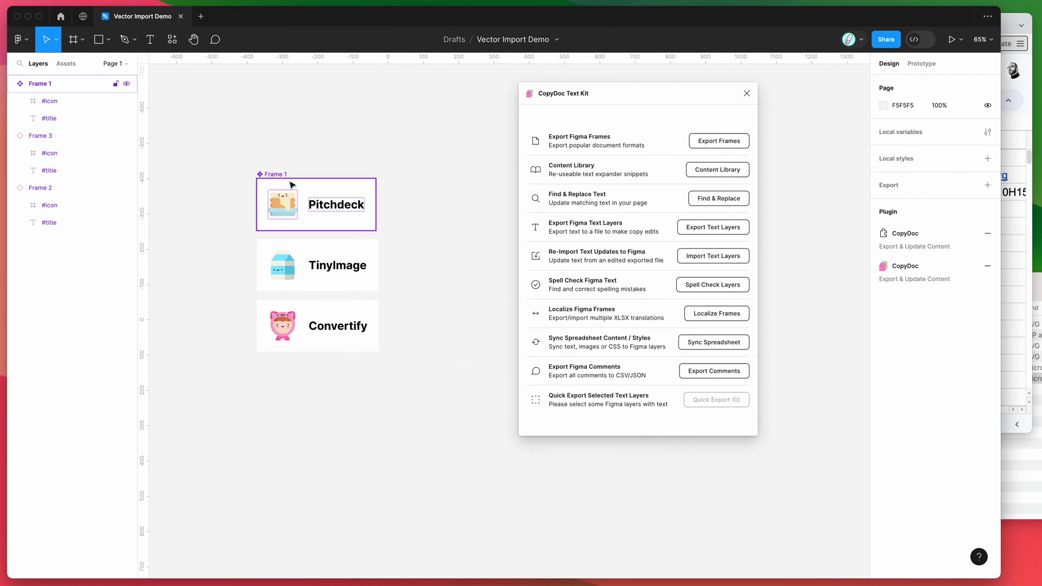
left_click(302, 260)
left_click(321, 336)
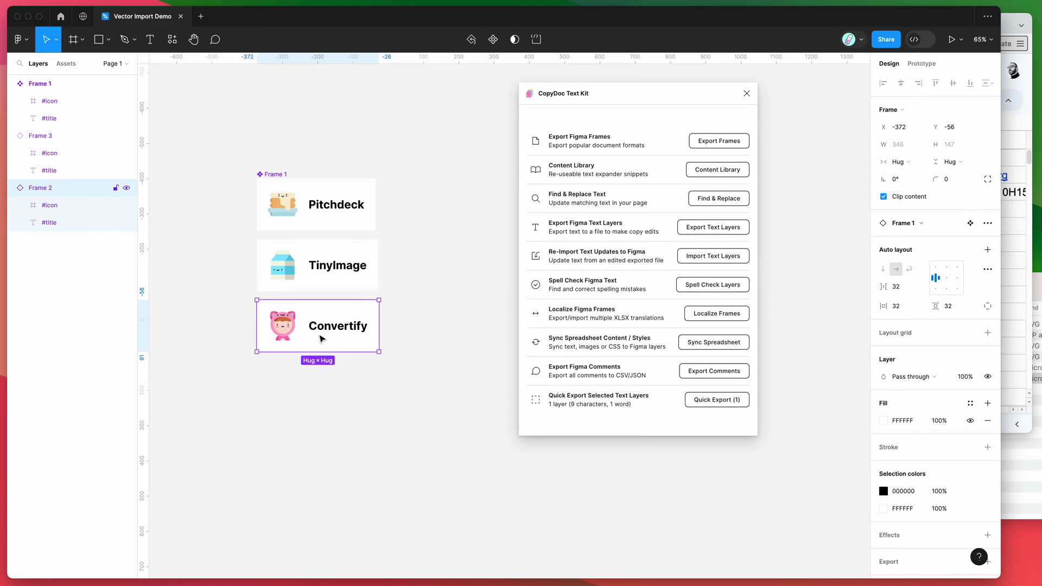
left_click(329, 274)
- Inspect the TinyImage and Pitchdeck title texts, then deselect everything and return to the Google Sheet
double_click(311, 271)
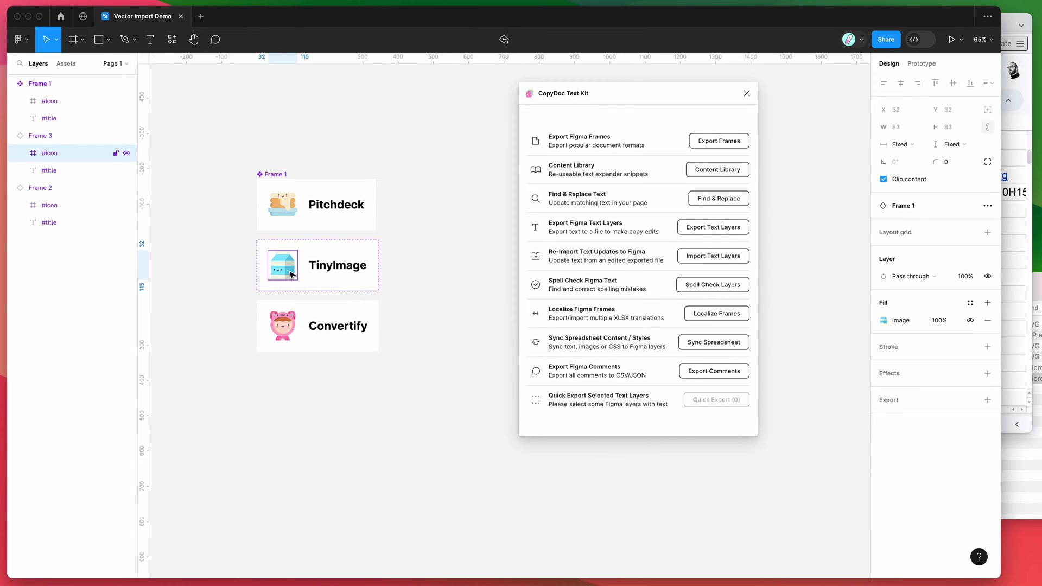
double_click(318, 266)
double_click(337, 204)
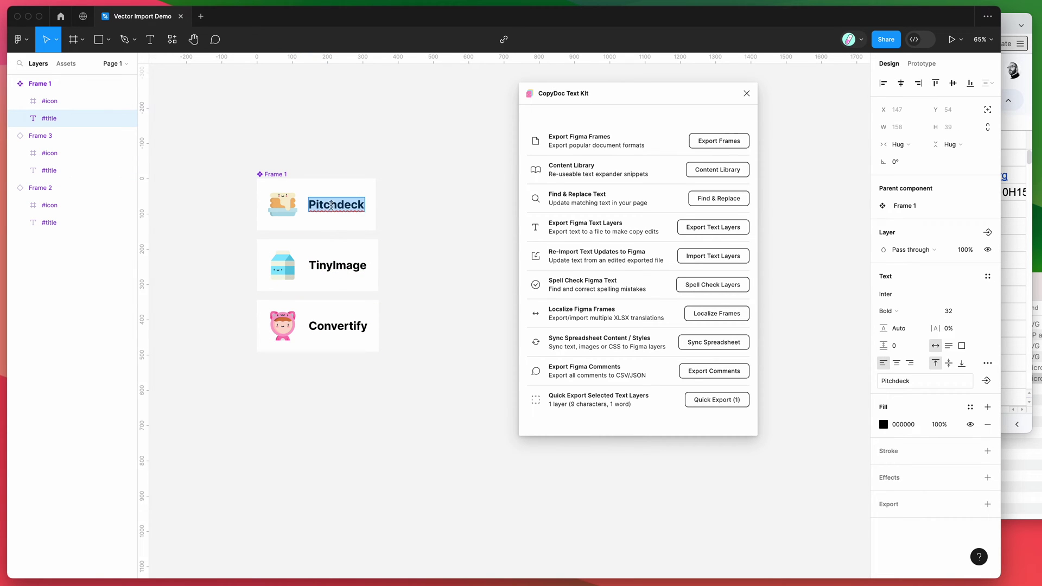
left_click(337, 204)
key("Escape")
scroll(395, 210, "right", 1)
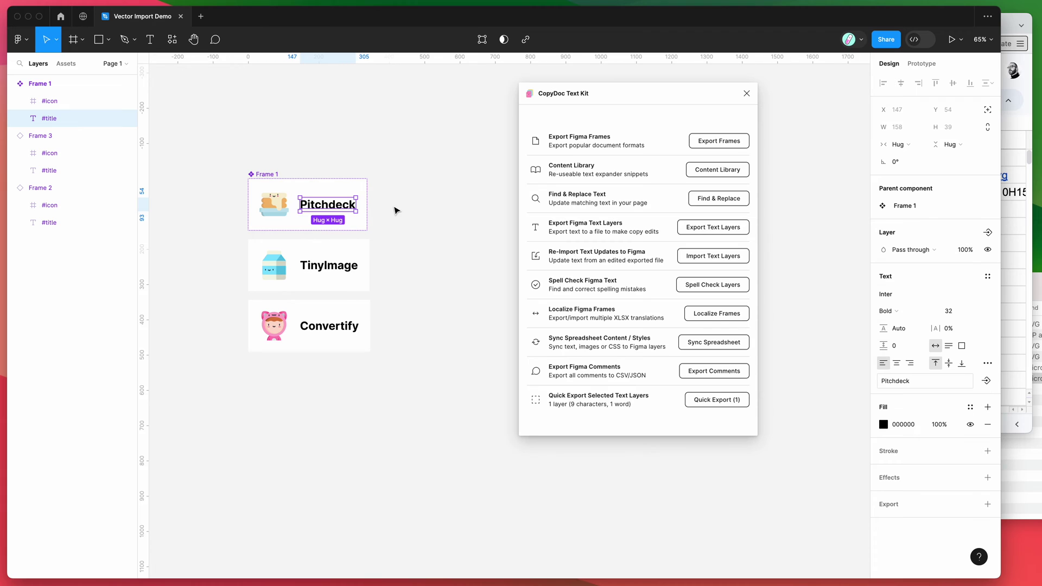
scroll(395, 210, "left", 2)
scroll(395, 210, "down", 1)
scroll(395, 210, "up", 3)
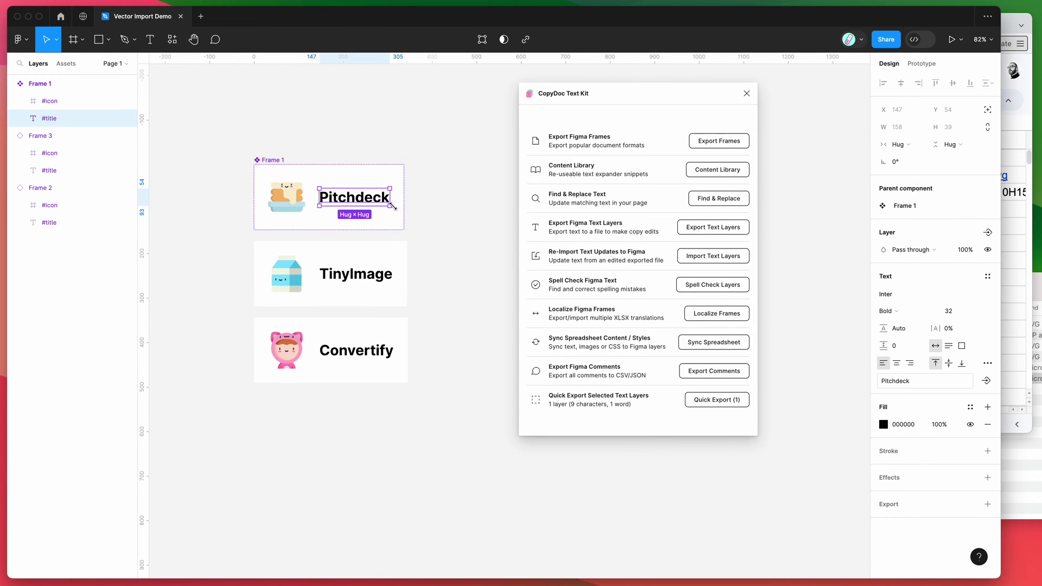
left_click(480, 224)
left_click(1018, 280)
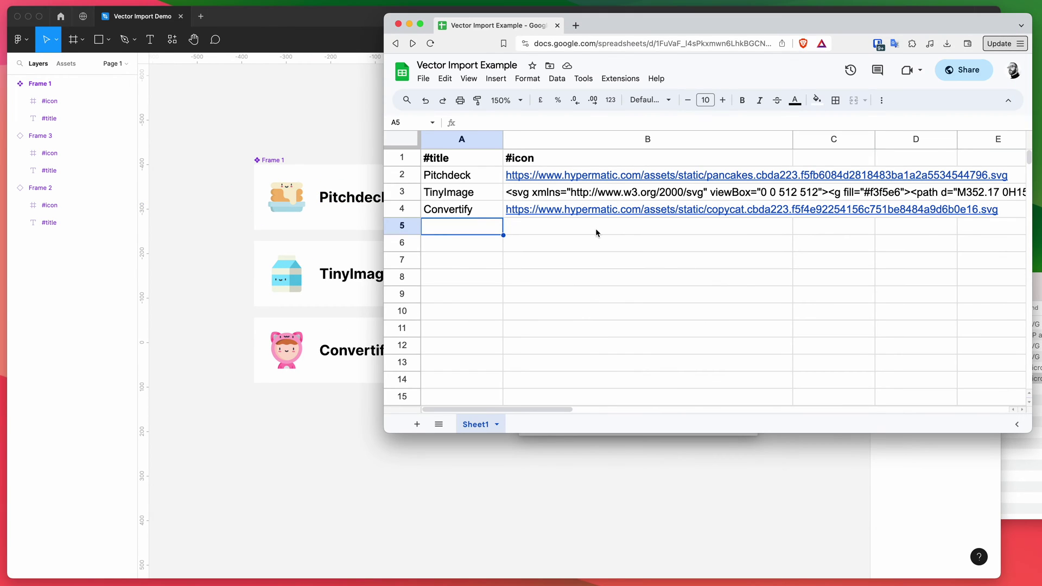
- Review title cell A3 and icon cells B1:B5, then switch back to Figma
left_click(490, 197)
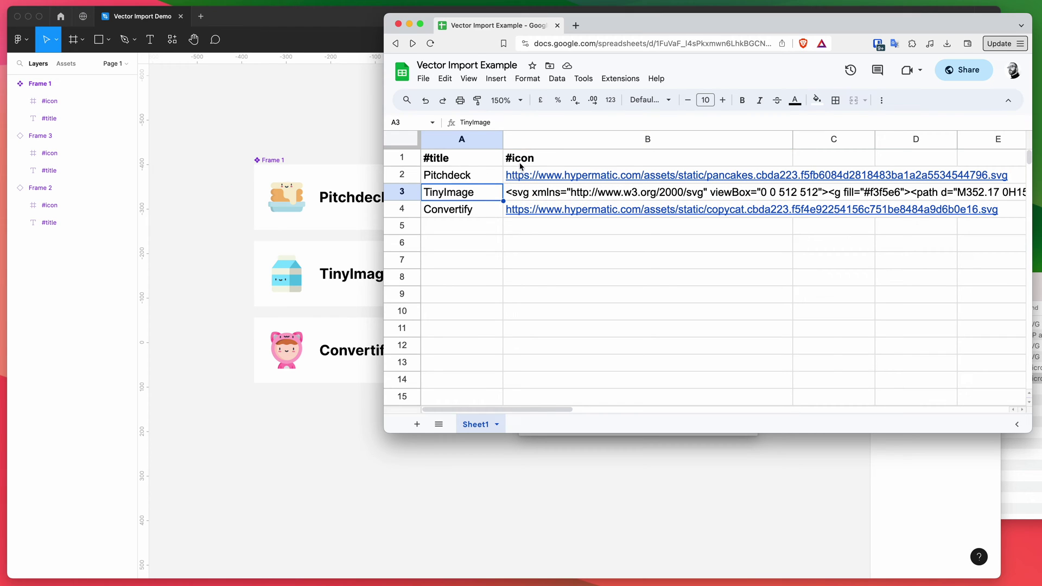
left_click_drag(520, 166, 531, 228)
left_click(531, 232)
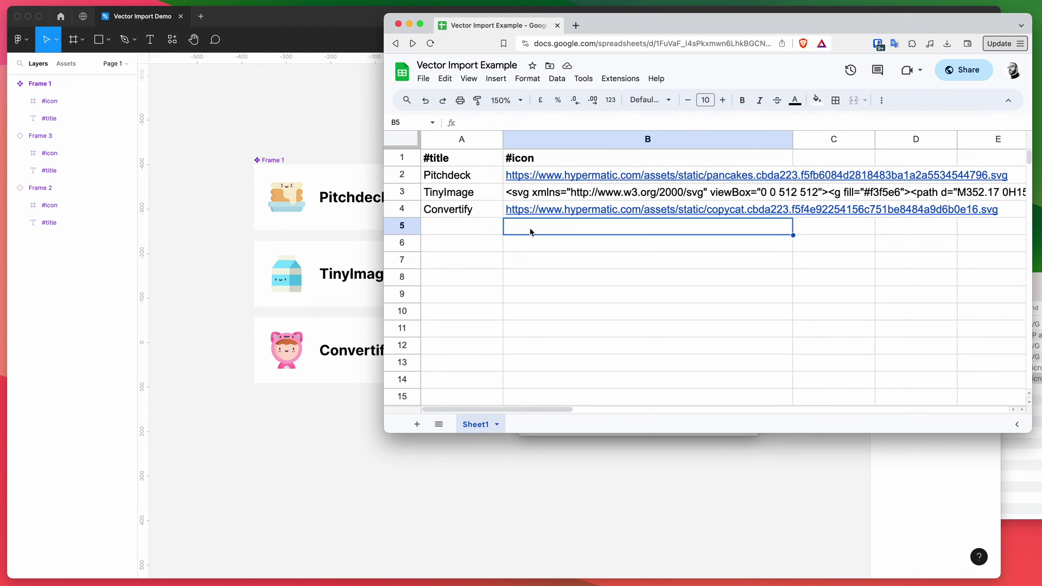
left_click(535, 162)
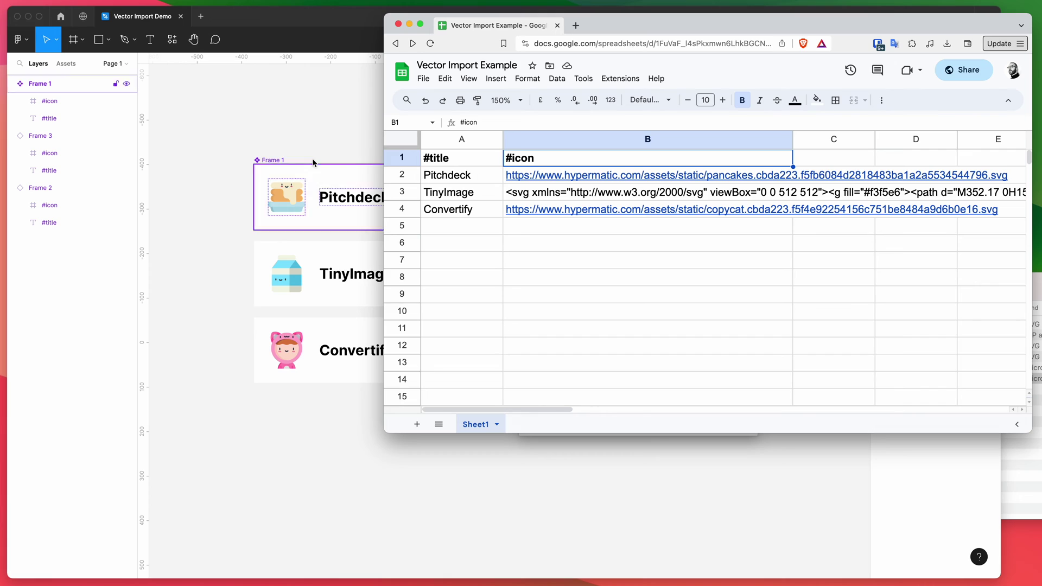
left_click(316, 126)
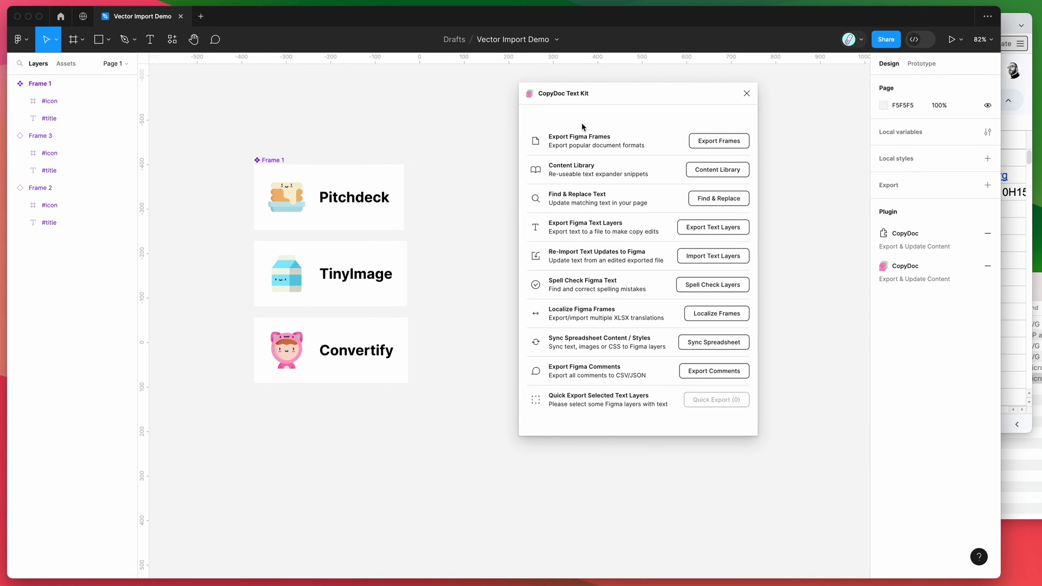